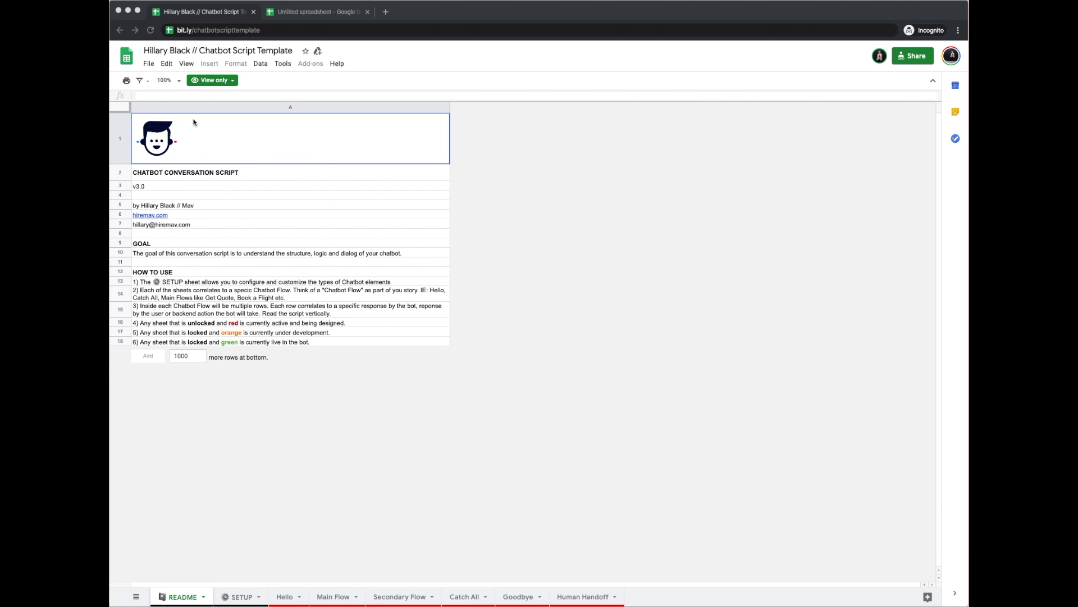
Download the chatbot script template as a Microsoft Excel (.xlsx) file
left_click(148, 66)
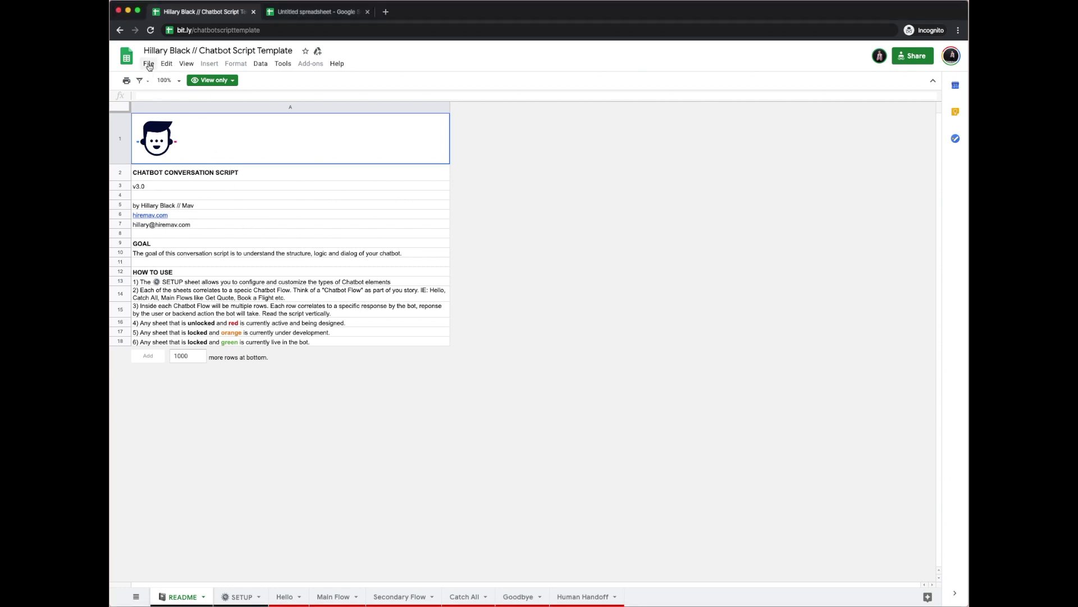
left_click(149, 66)
mouse_move(181, 177)
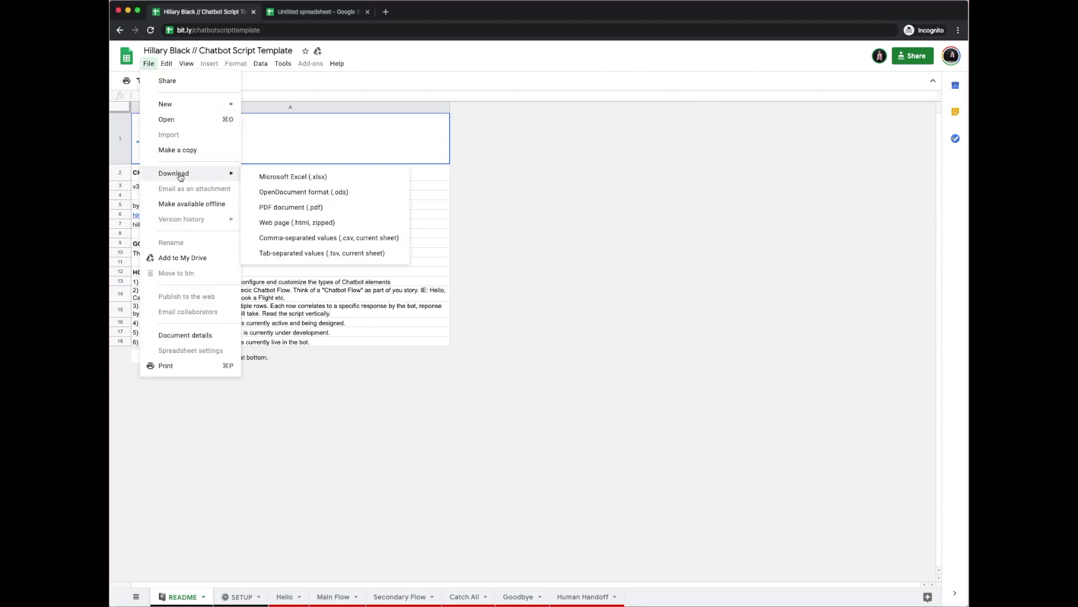
left_click(288, 178)
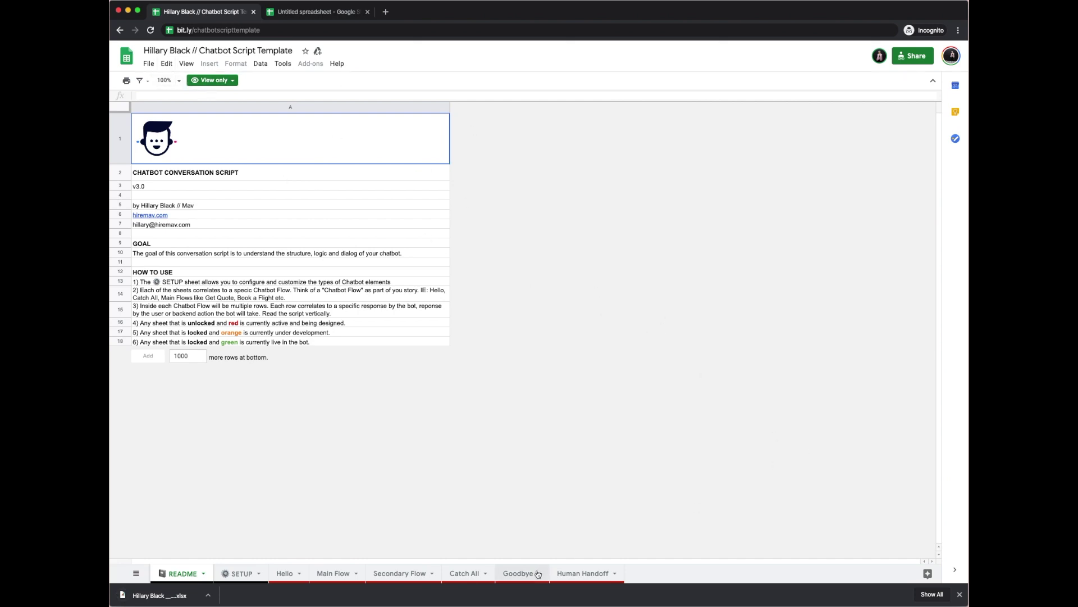
Glance at the Goodbye sheet, dismiss the download bar, and move to the Untitled spreadsheet tab
left_click(518, 573)
left_click(333, 224)
left_click(384, 293)
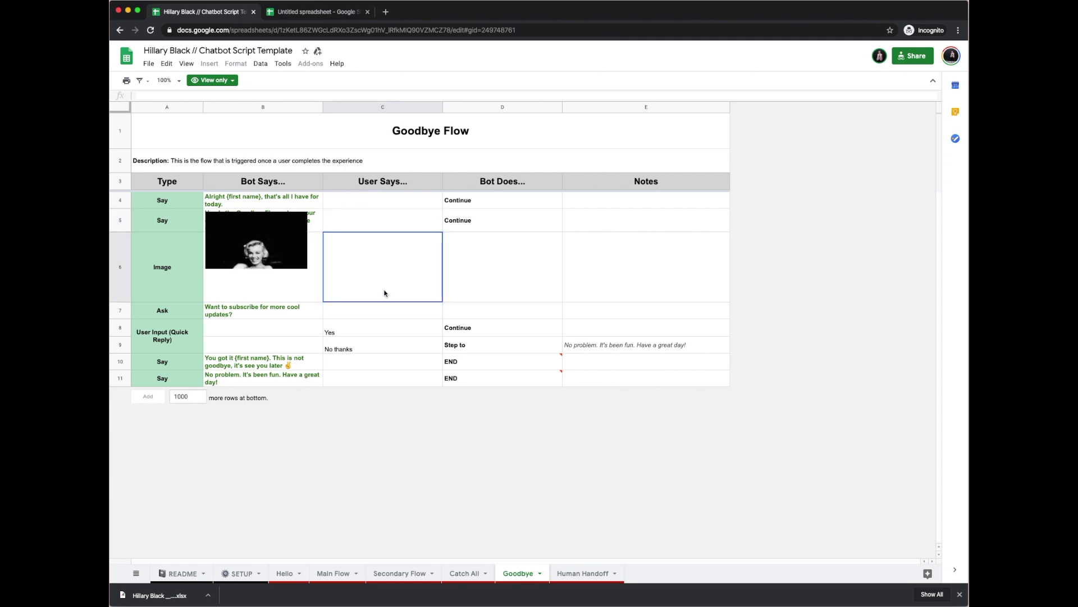
left_click(960, 594)
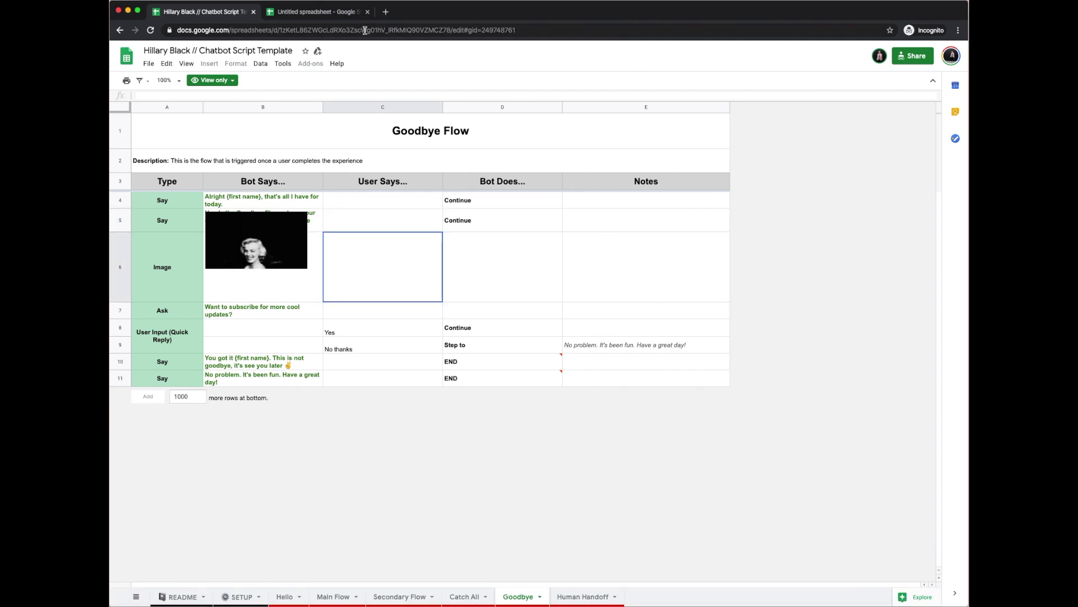
left_click(337, 16)
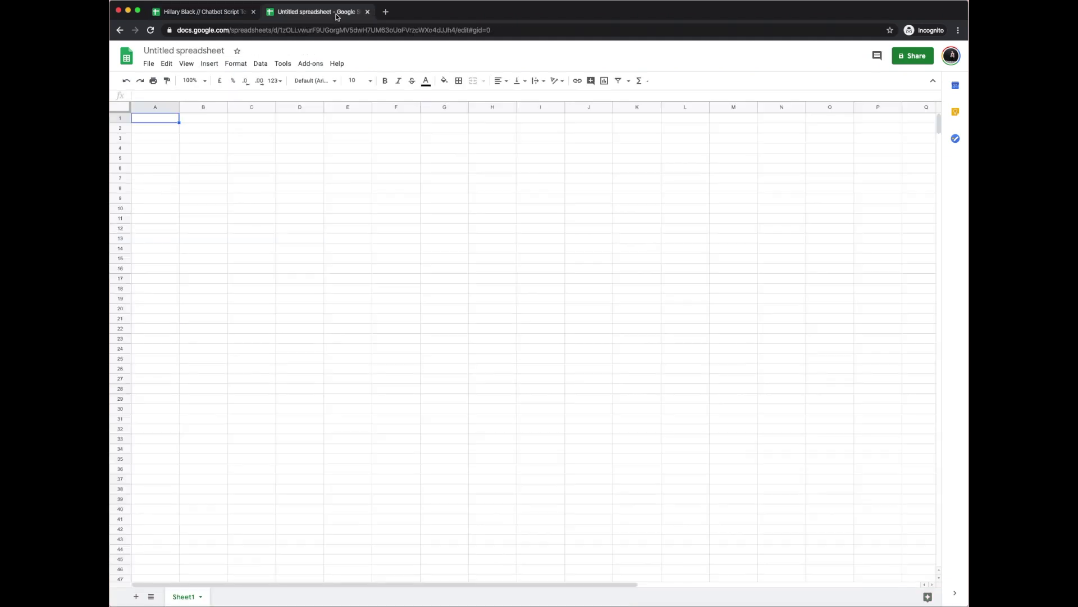
Upload and import the downloaded template .xlsx, replacing the entire untitled spreadsheet
left_click(149, 64)
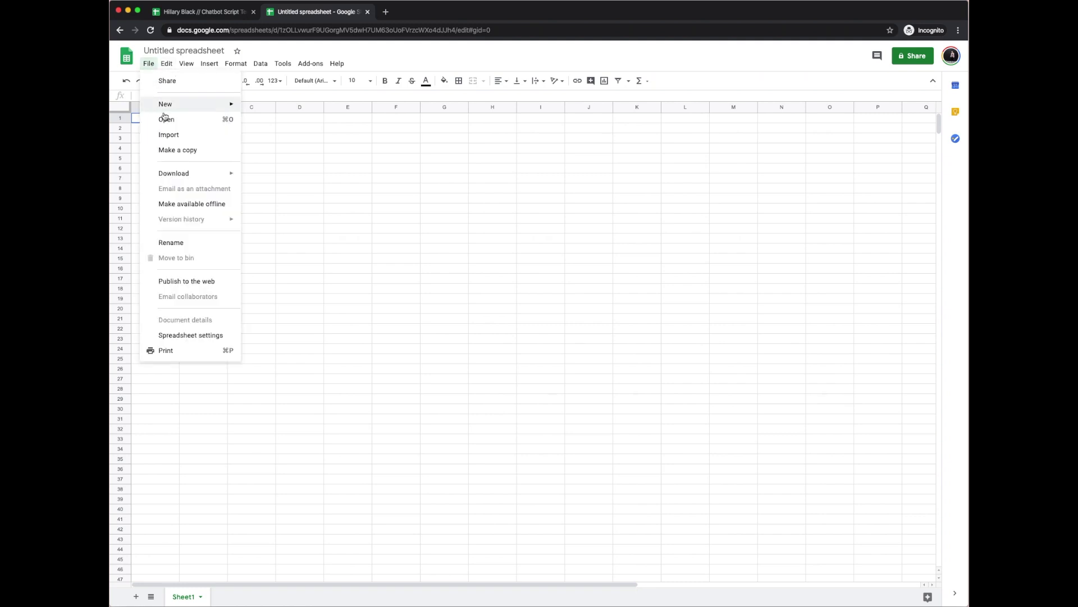
left_click(169, 134)
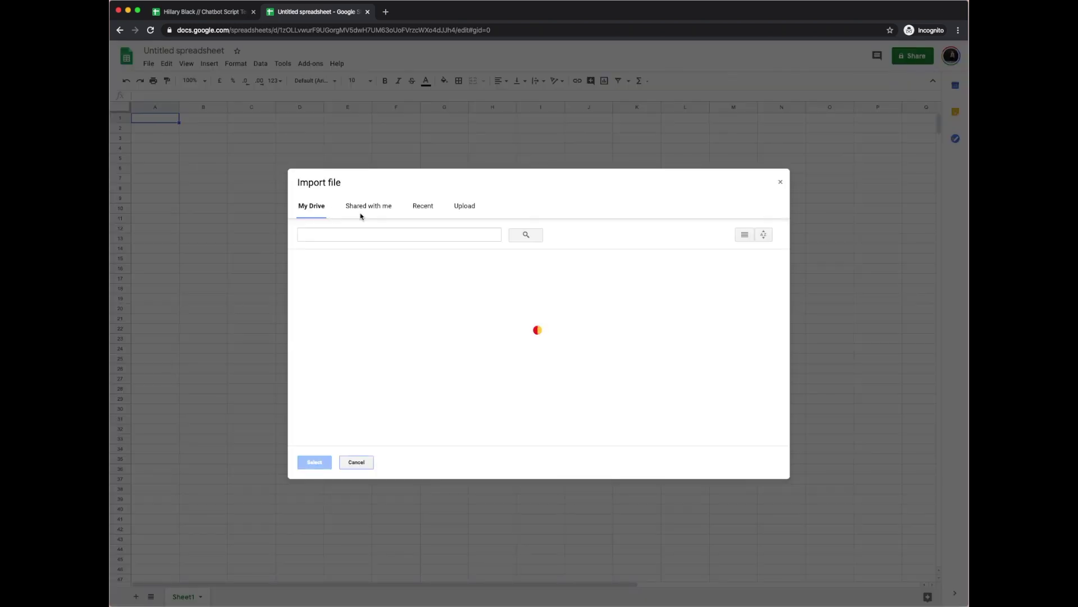
left_click(465, 207)
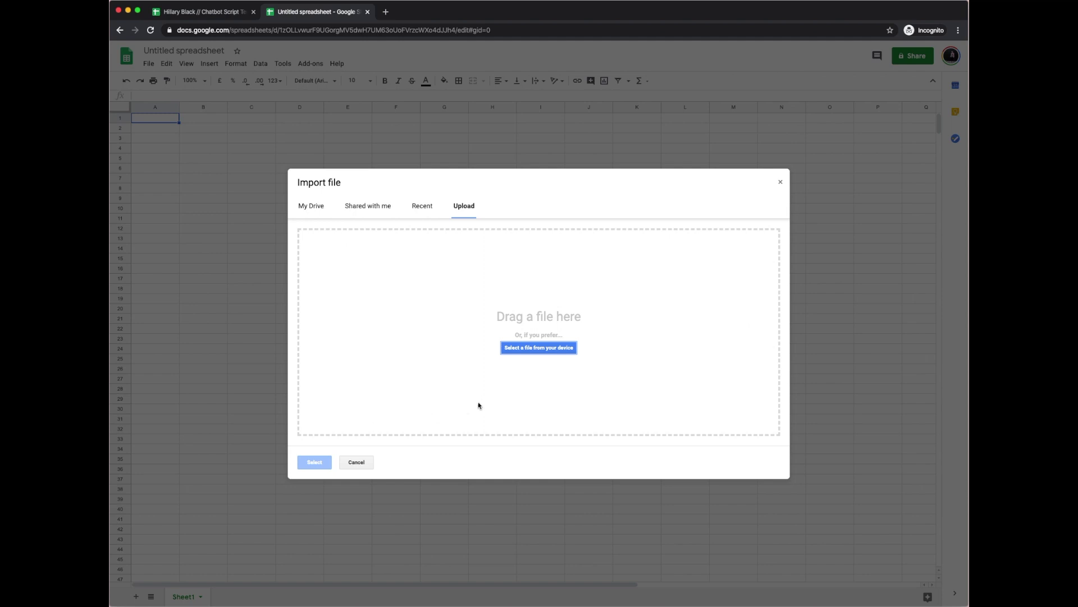
left_click_drag(303, 416, 563, 321)
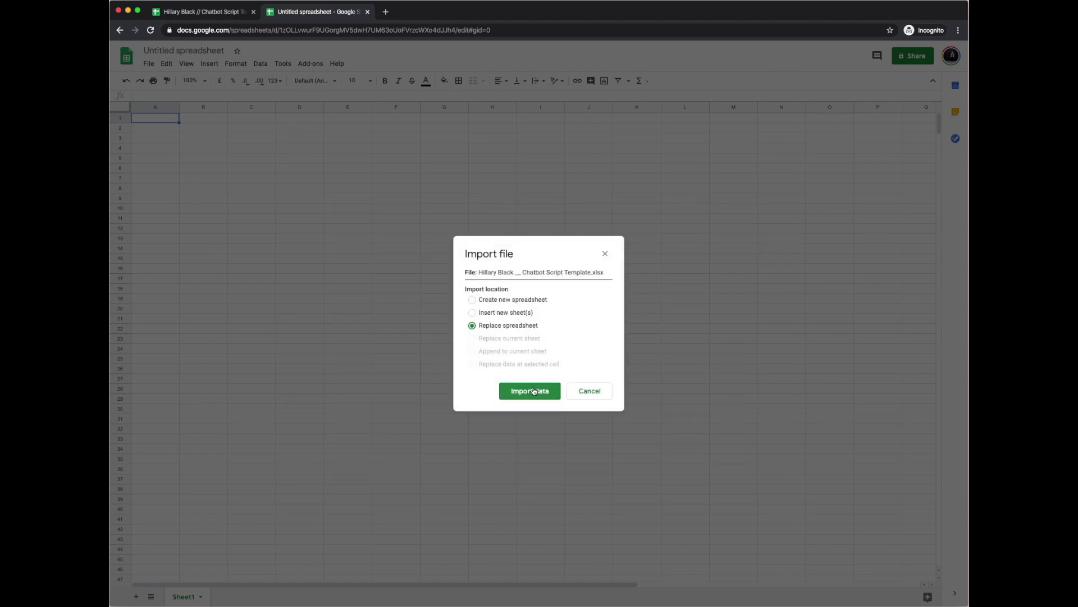
left_click(534, 393)
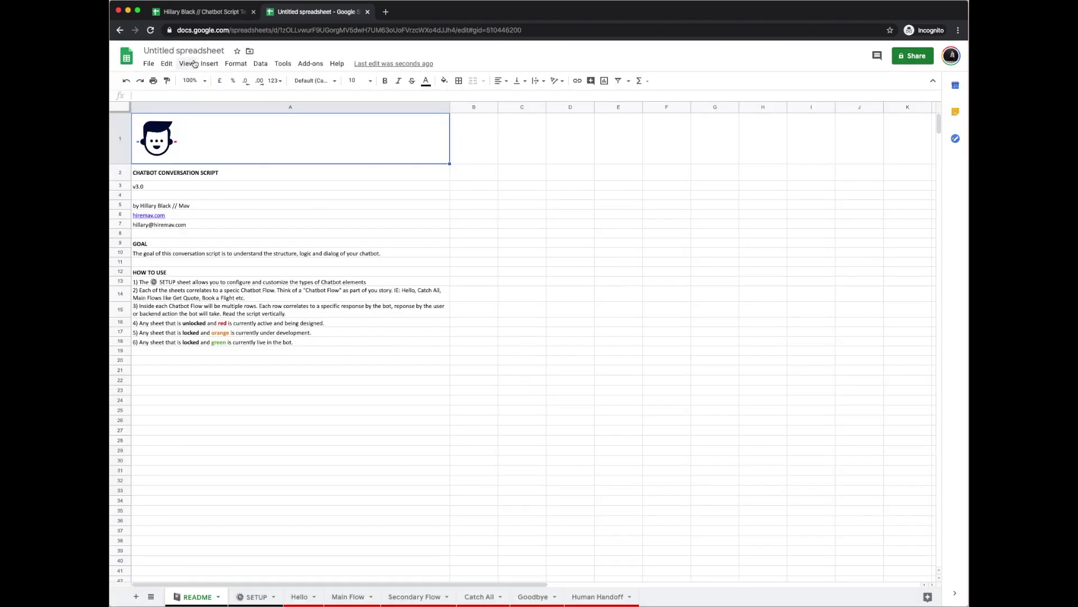
Check the Hello sheet's See Catch All quick reply in C10, then return to README
left_click(310, 591)
left_click(394, 357)
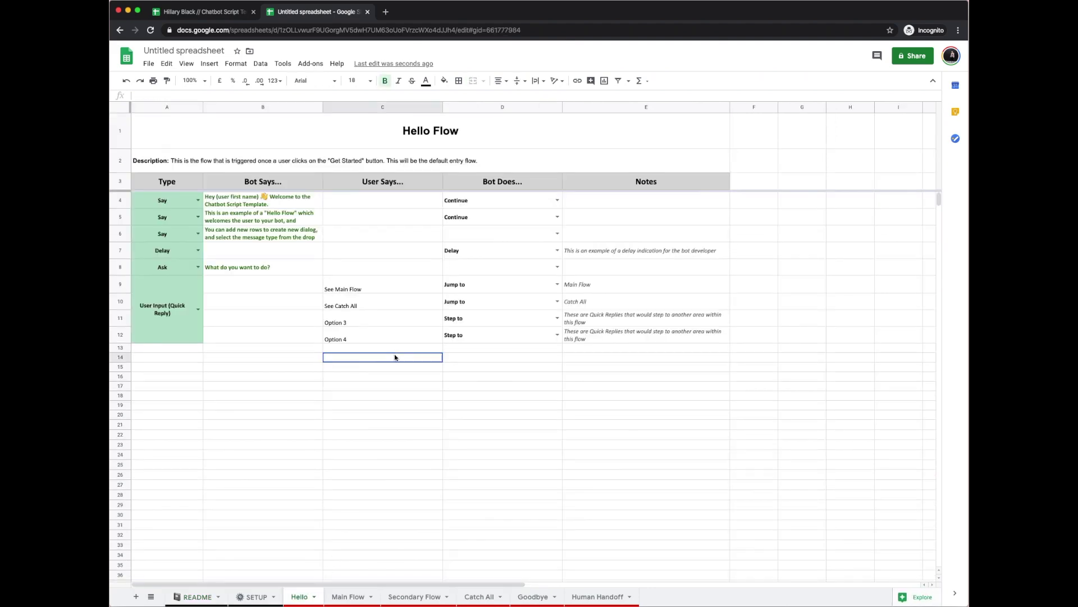
left_click(373, 306)
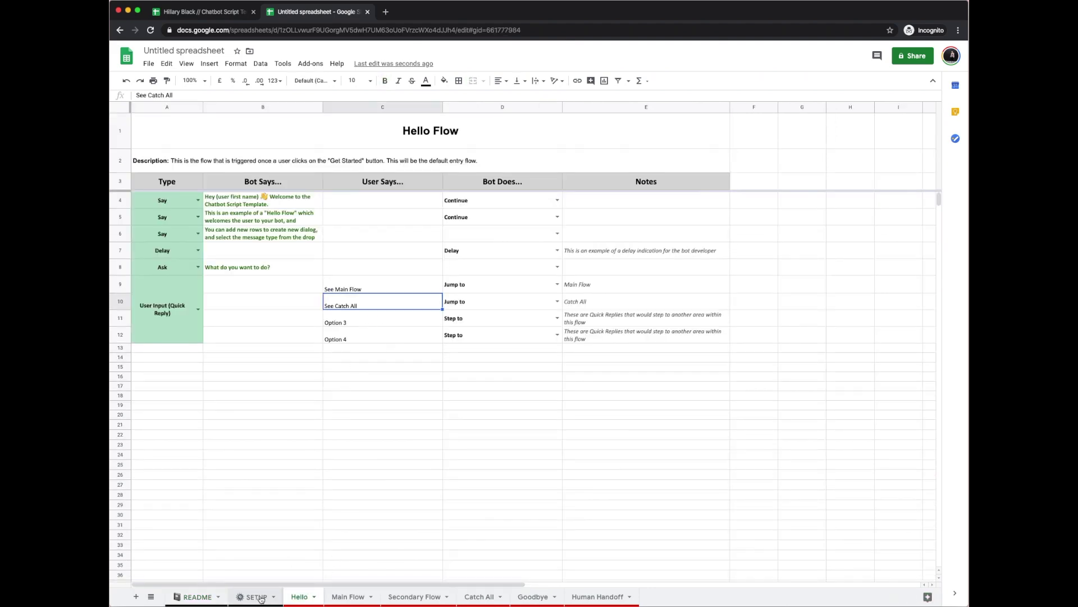
left_click(205, 598)
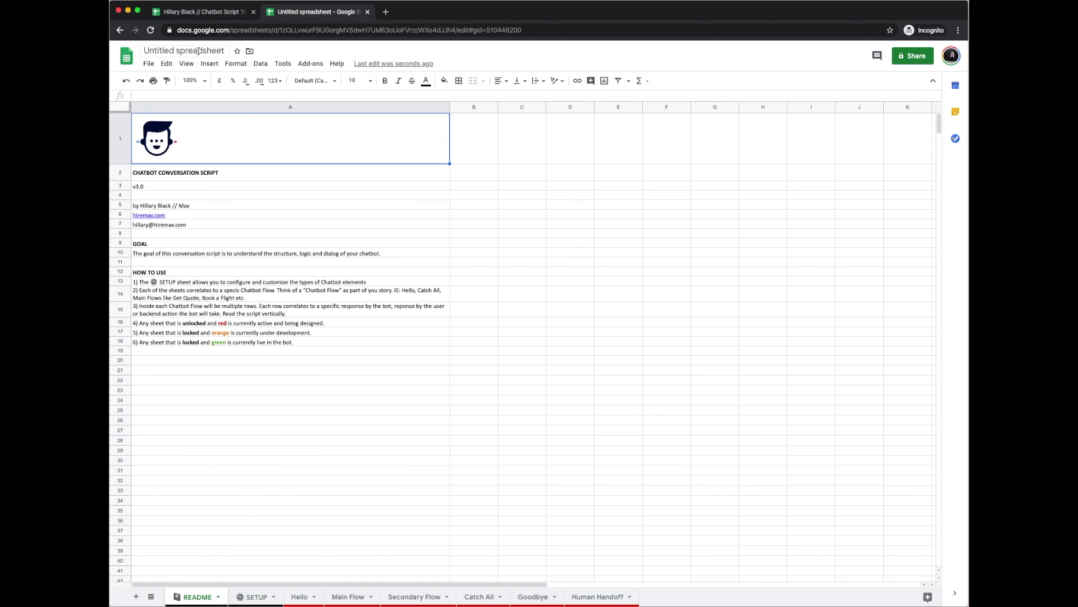
Rename the spreadsheet to 'My Chatbot Script'
left_click(199, 51)
type("M")
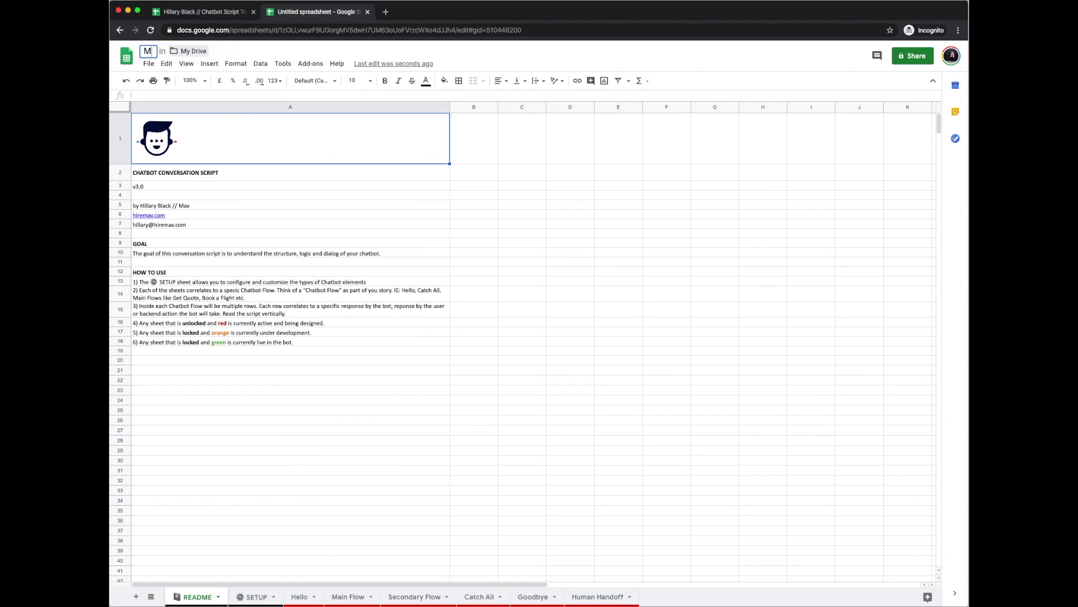
type("y Chatbot Script")
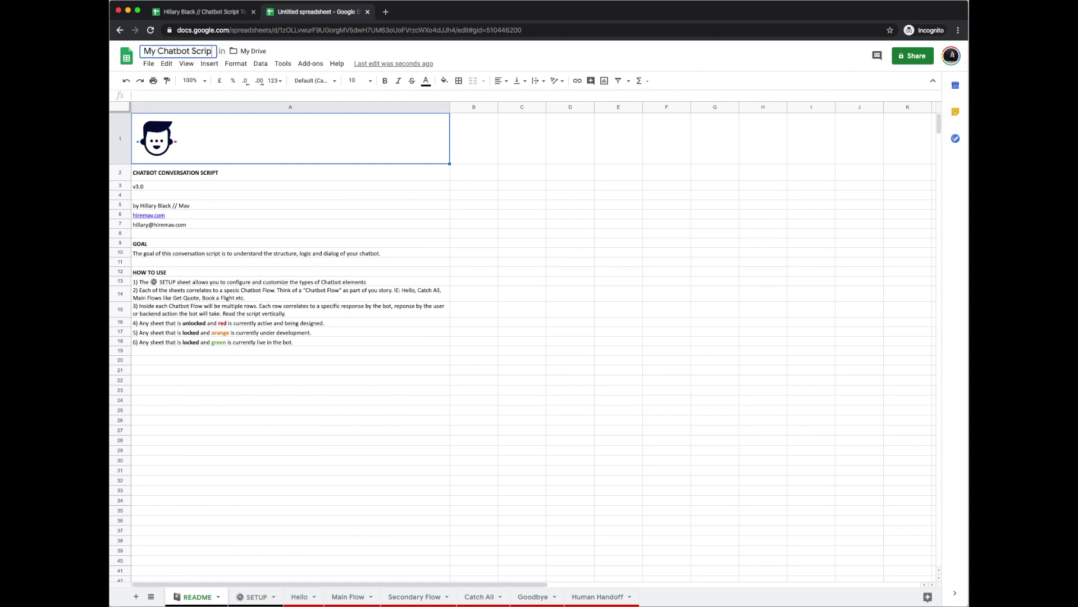
left_click(269, 187)
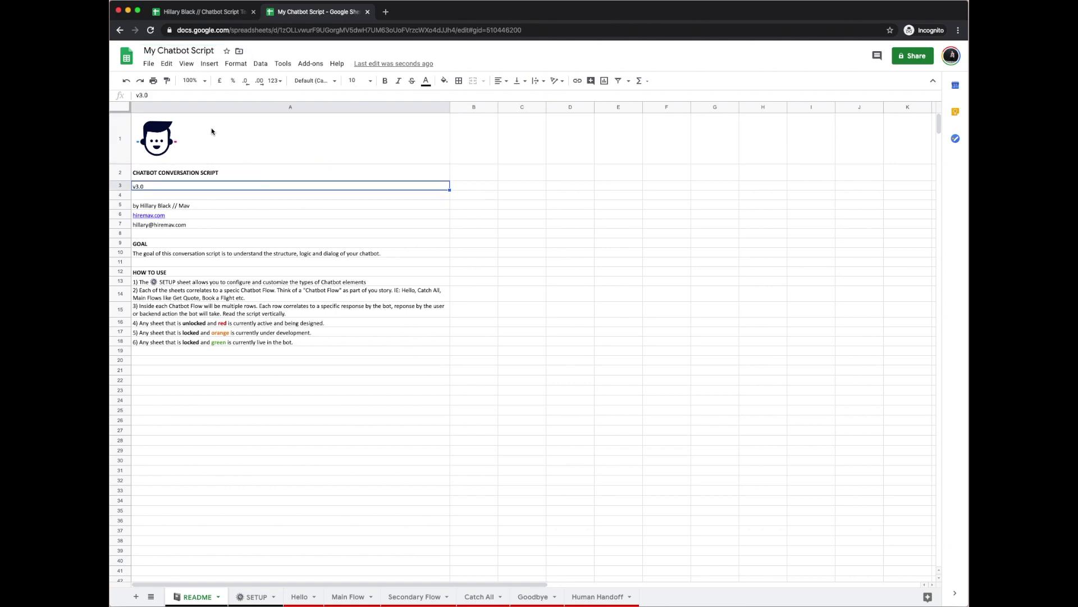
left_click(149, 64)
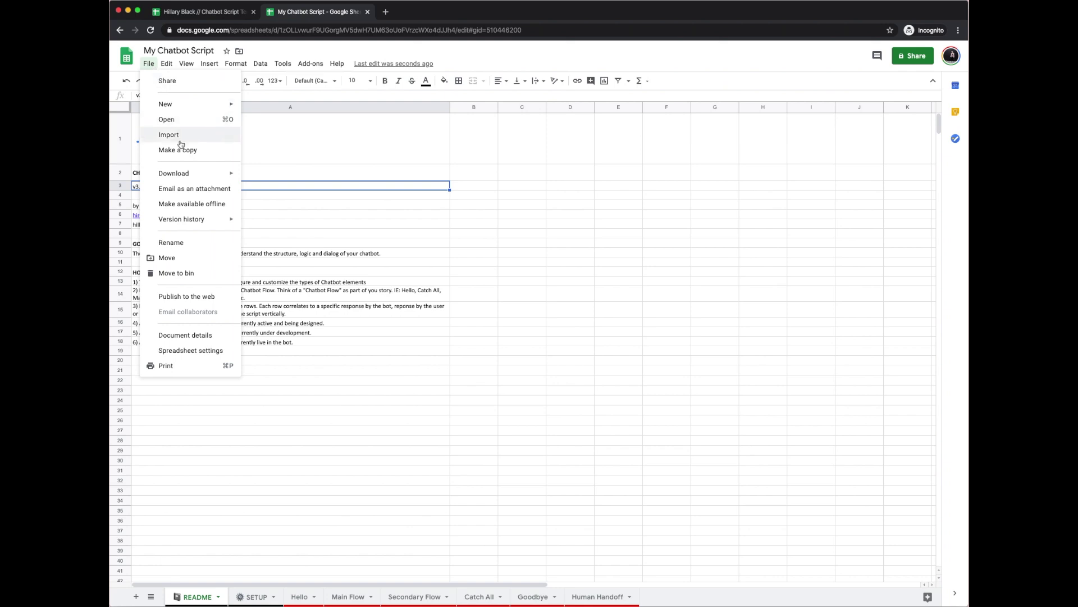
Close the File menu, view the Hello sheet and its tab options unchanged, then go to SETUP
left_click(333, 151)
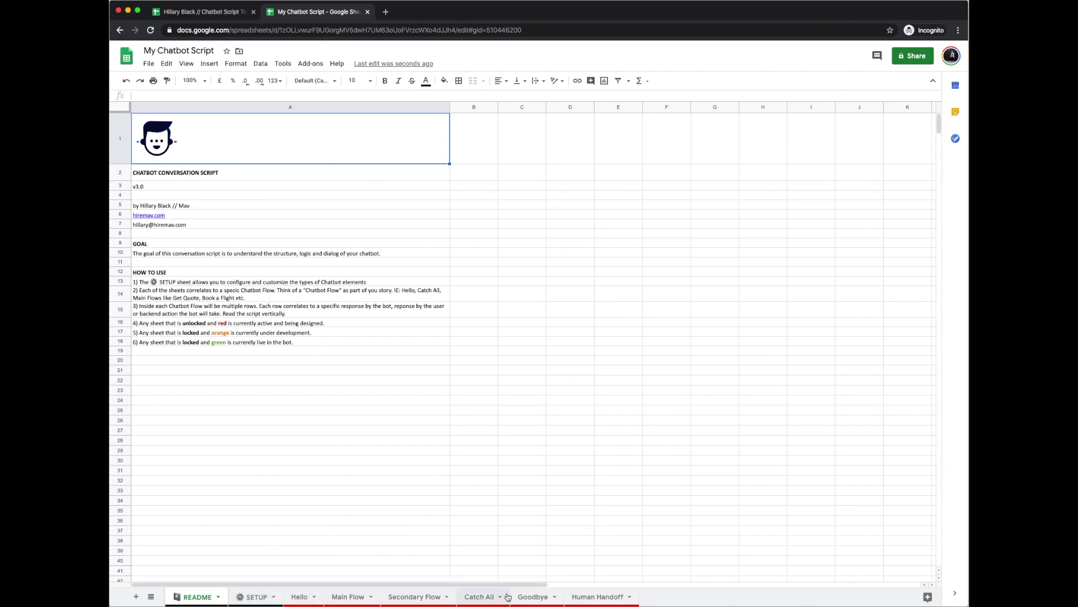
left_click(315, 601)
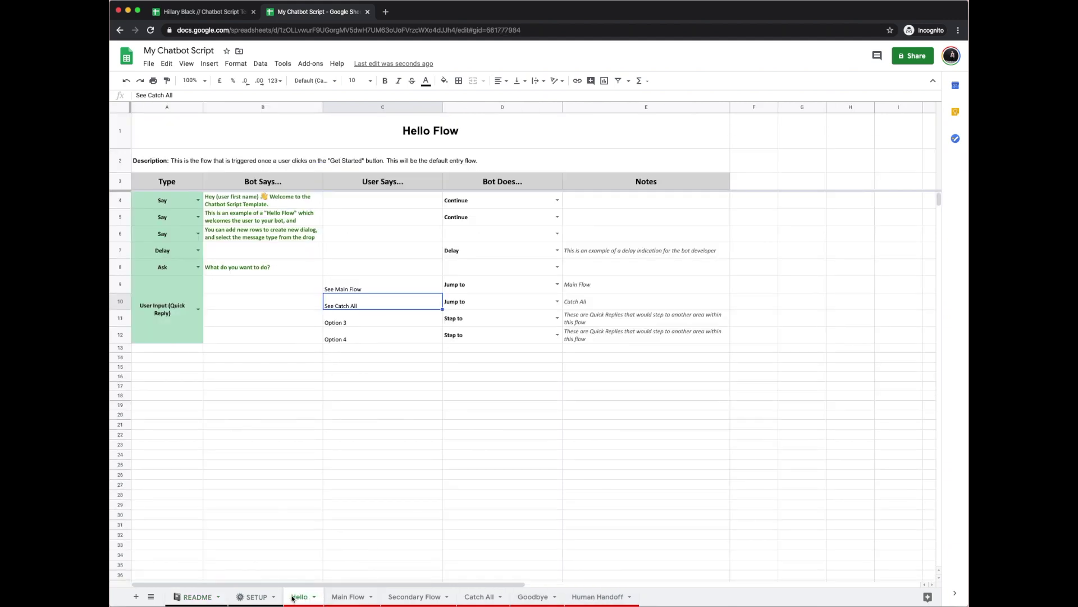
right_click(292, 599)
mouse_move(337, 495)
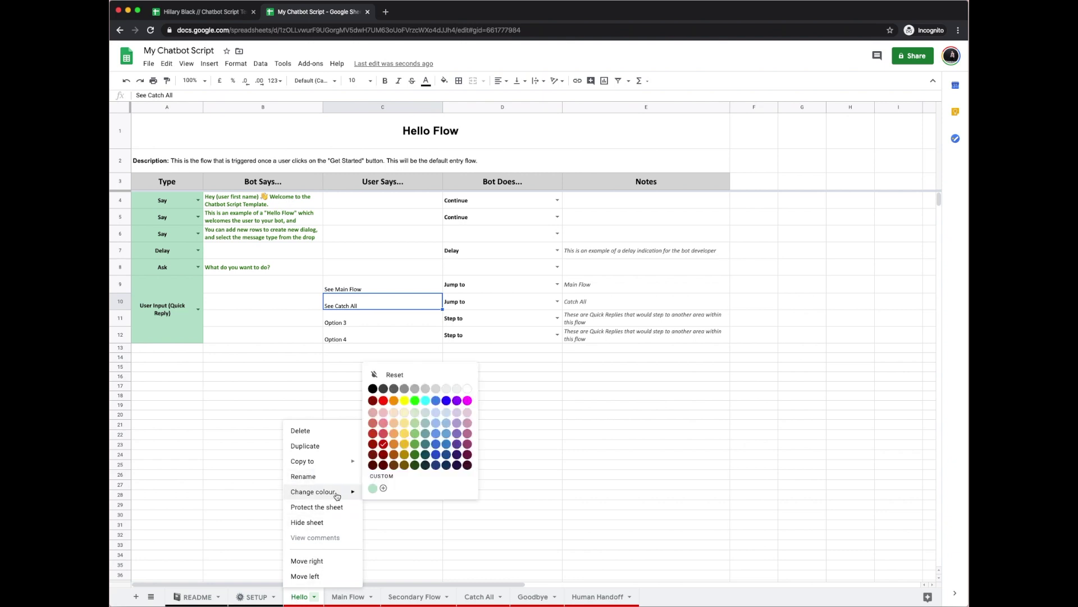
left_click(258, 494)
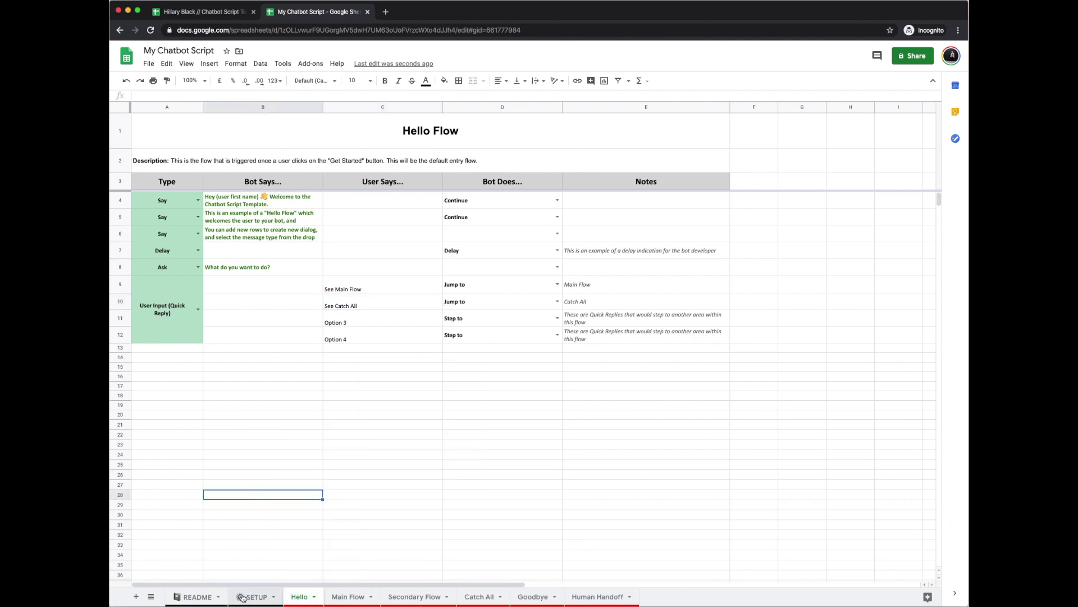
left_click(242, 596)
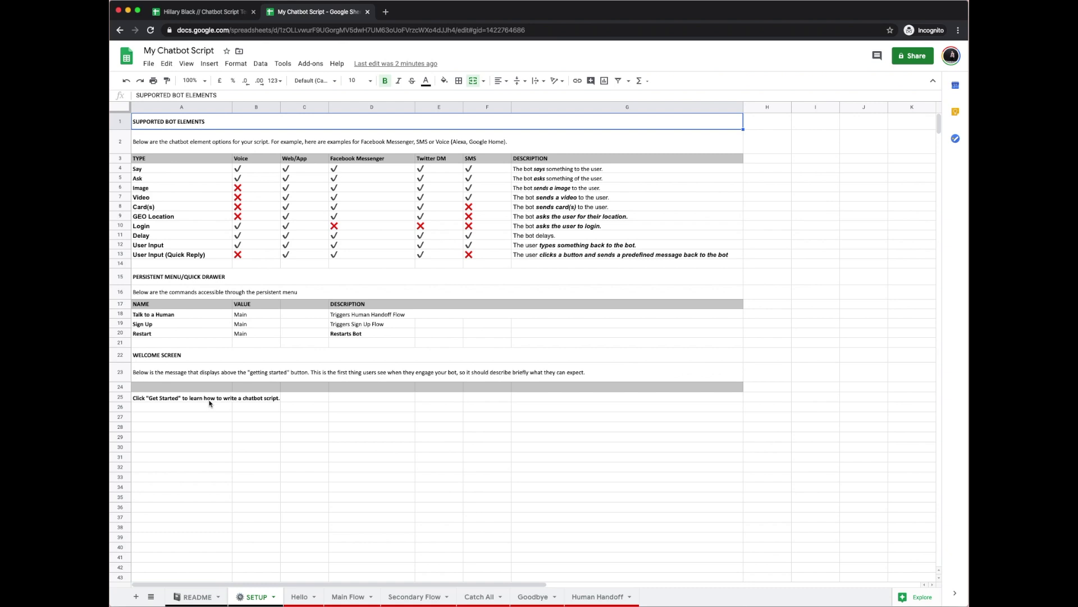
Return to the Hello sheet showing the Hello Flow table
left_click(299, 597)
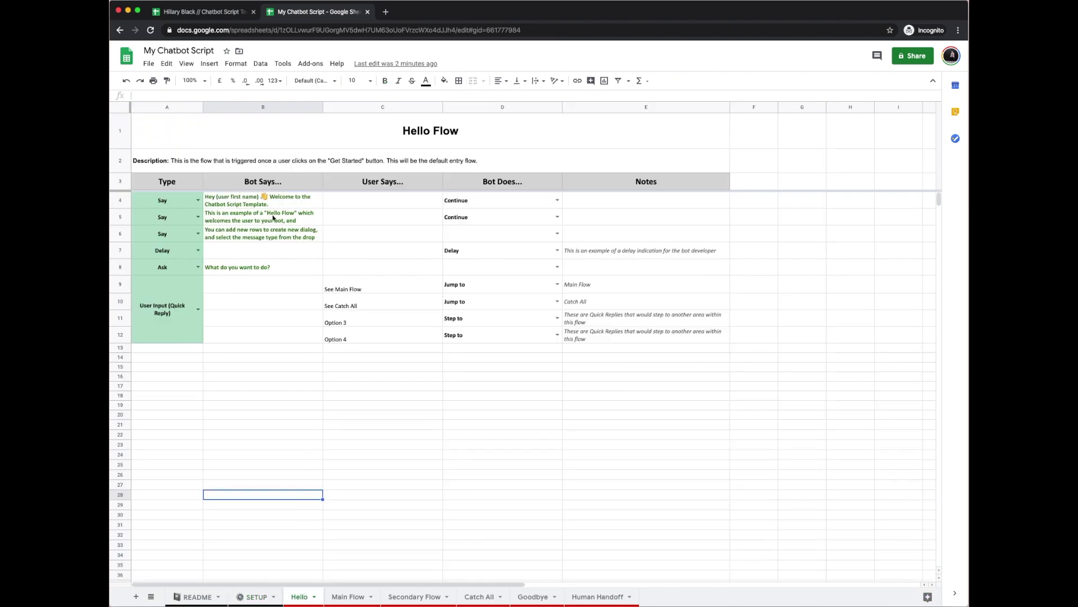
Change the B4 greeting to 'Hey {first name}, welcome to my chatbot script.', keeping type Say
left_click(285, 202)
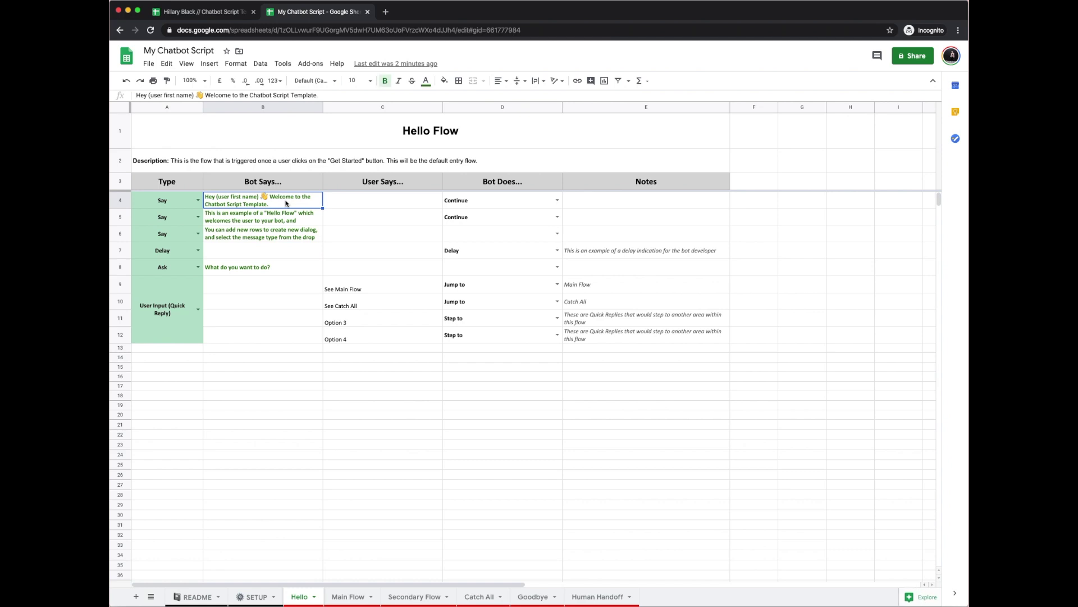
double_click(286, 200)
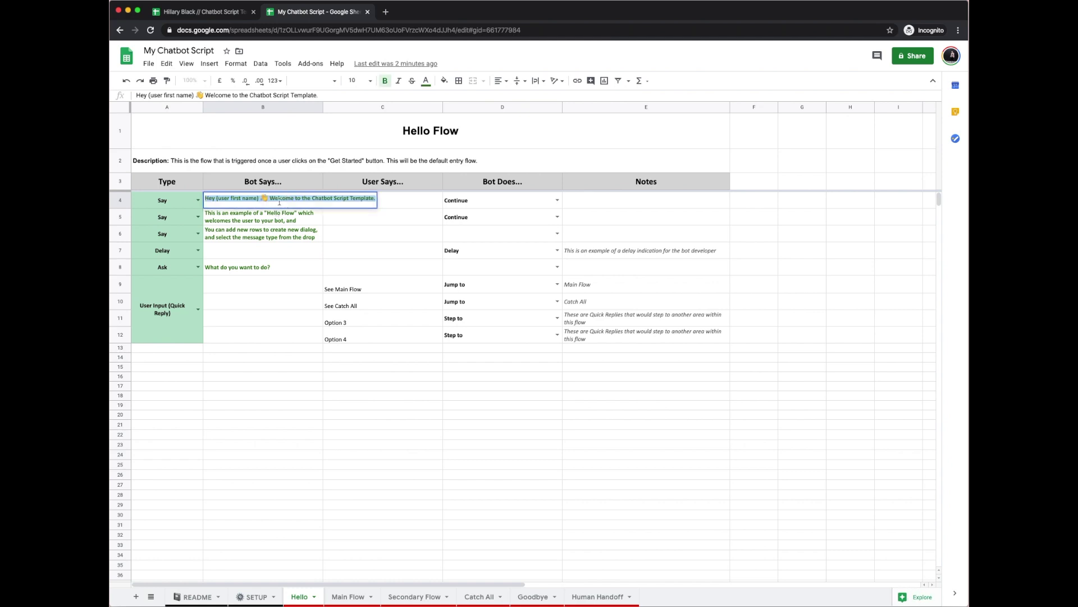
type("Hey")
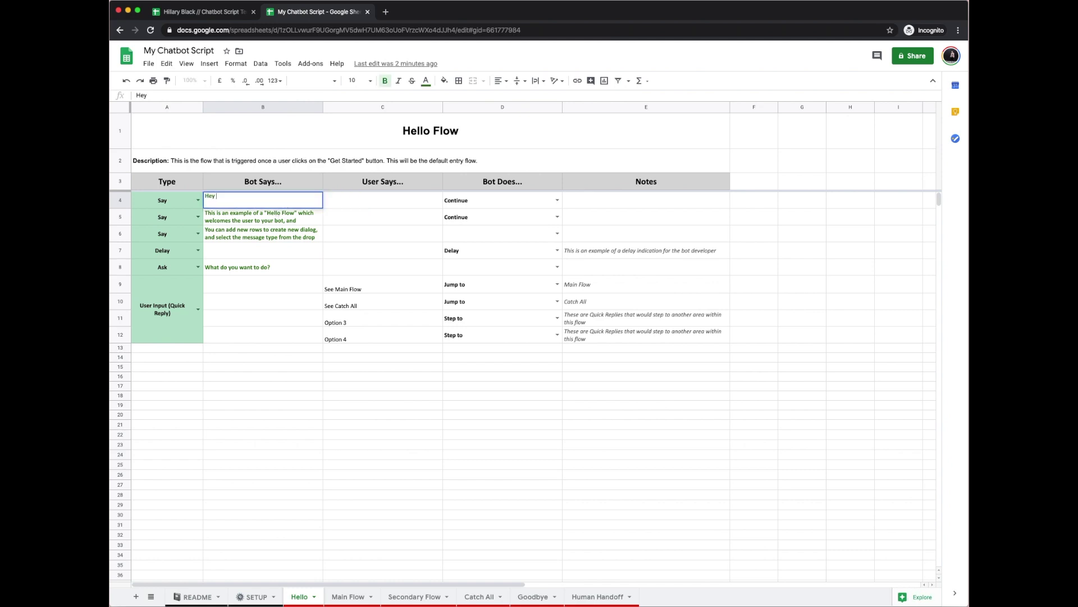
type(" {first name}, welcome to my chatbot script.")
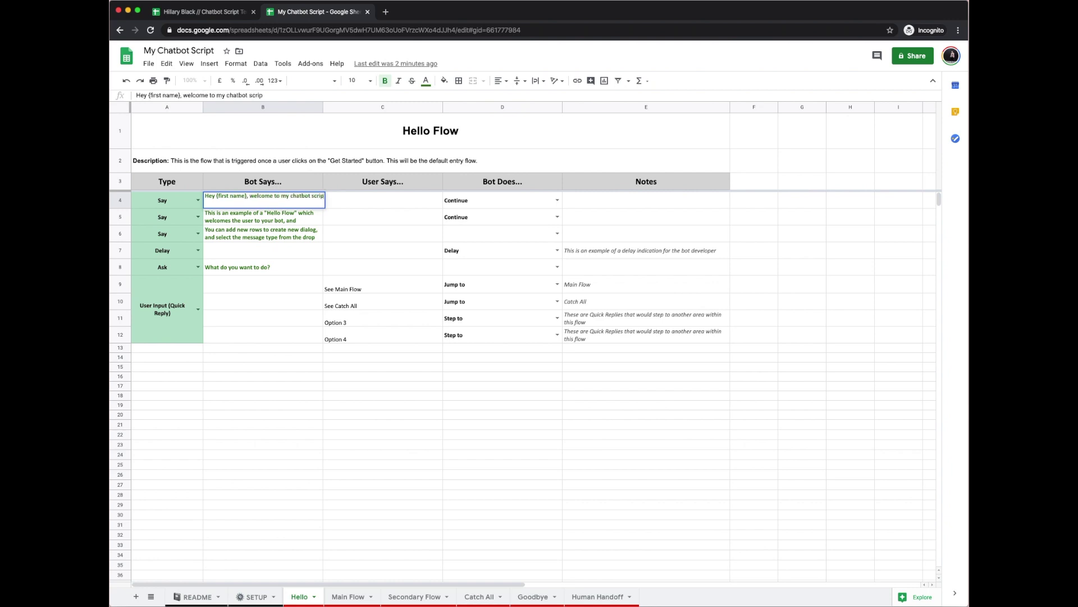
left_click(418, 222)
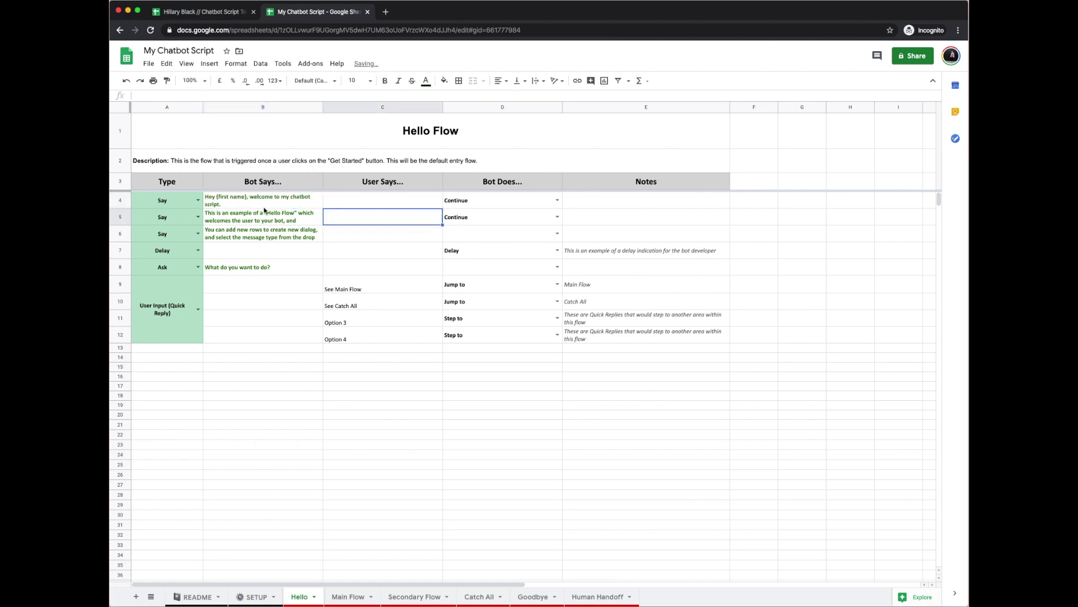
left_click(198, 200)
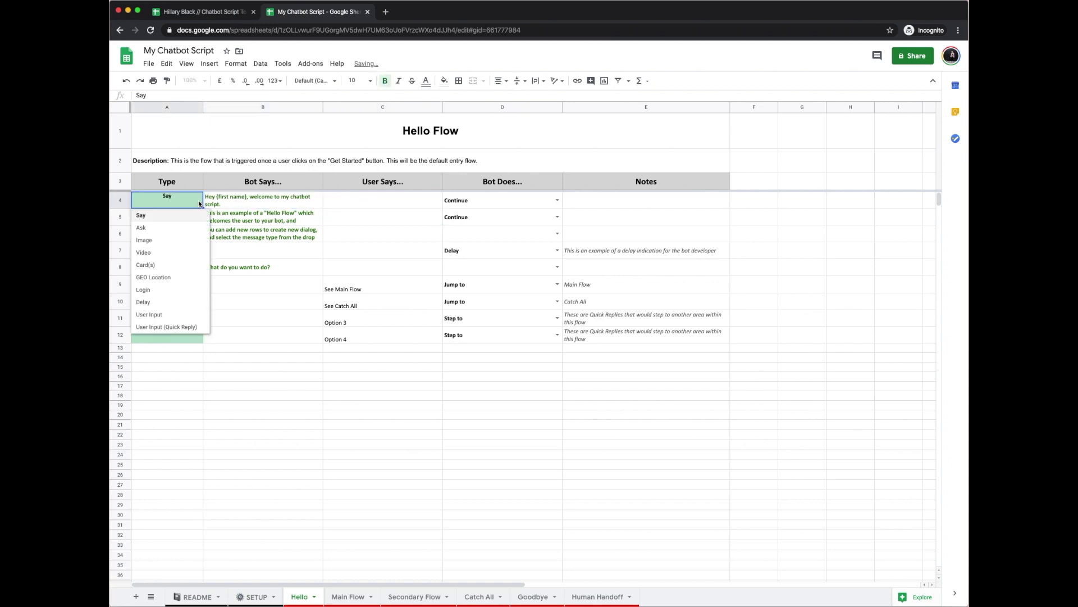
left_click(152, 217)
left_click(383, 204)
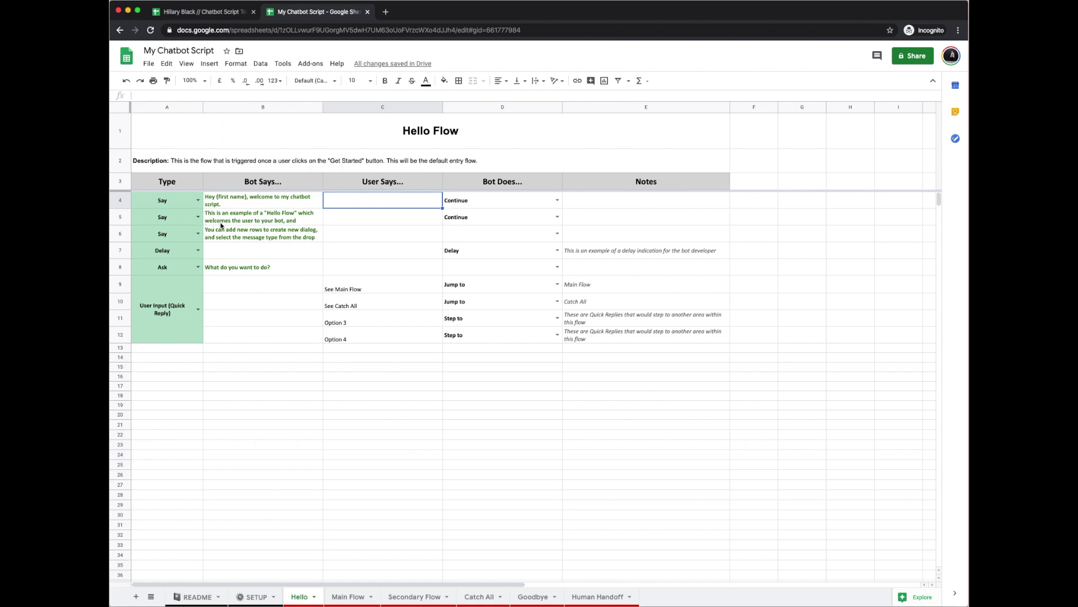
Clear B5, set row 5 to User Input, and enter a 'Hello my nam…' introduction in C5
left_click(247, 219)
key("Delete")
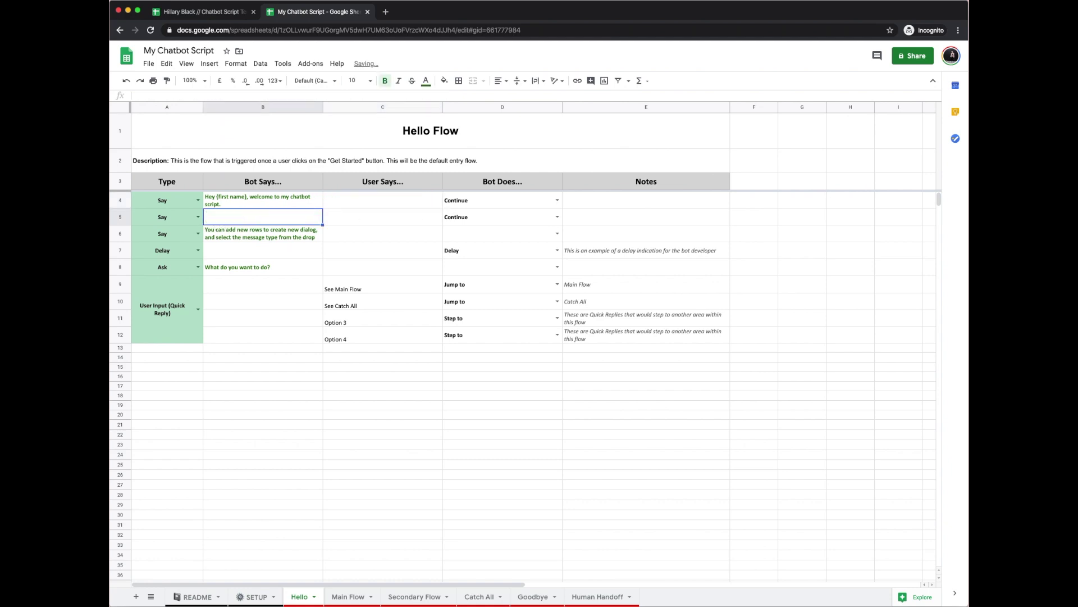
left_click(199, 218)
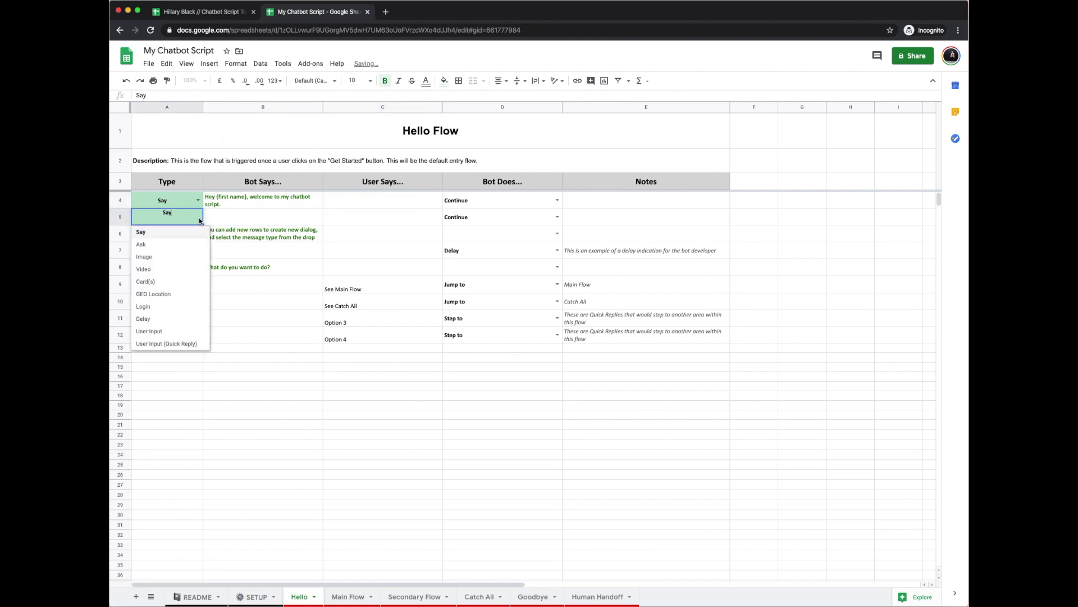
left_click(189, 334)
left_click(346, 221)
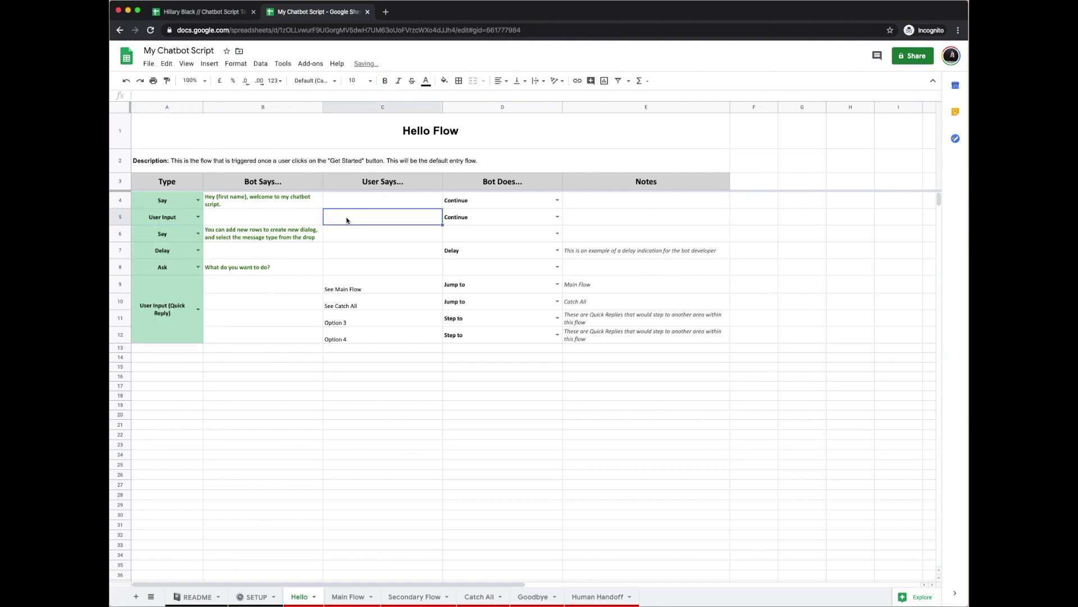
type("Hello my nam")
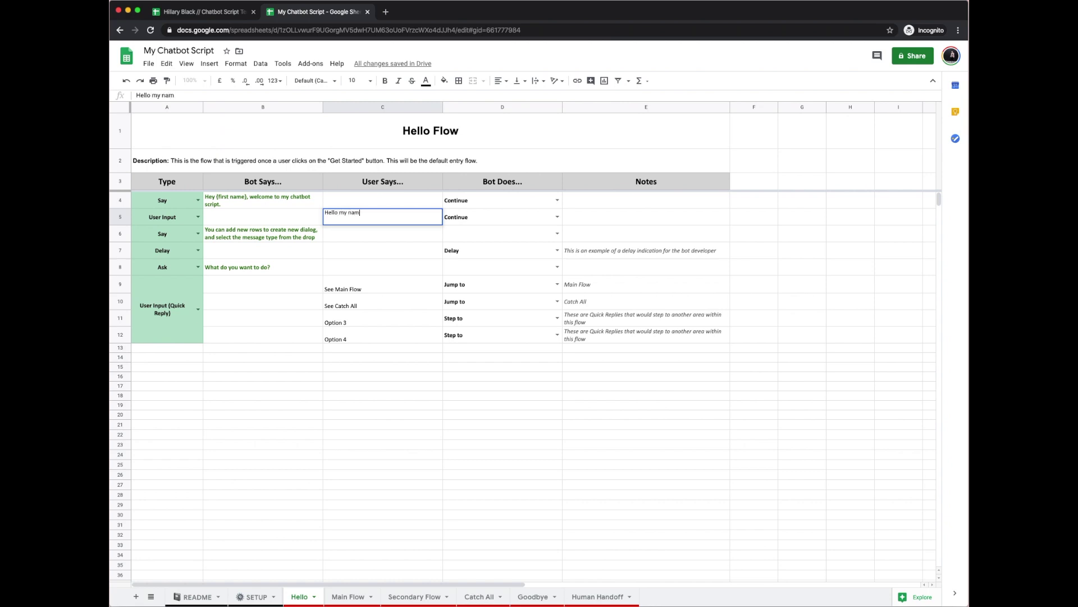
left_click(351, 248)
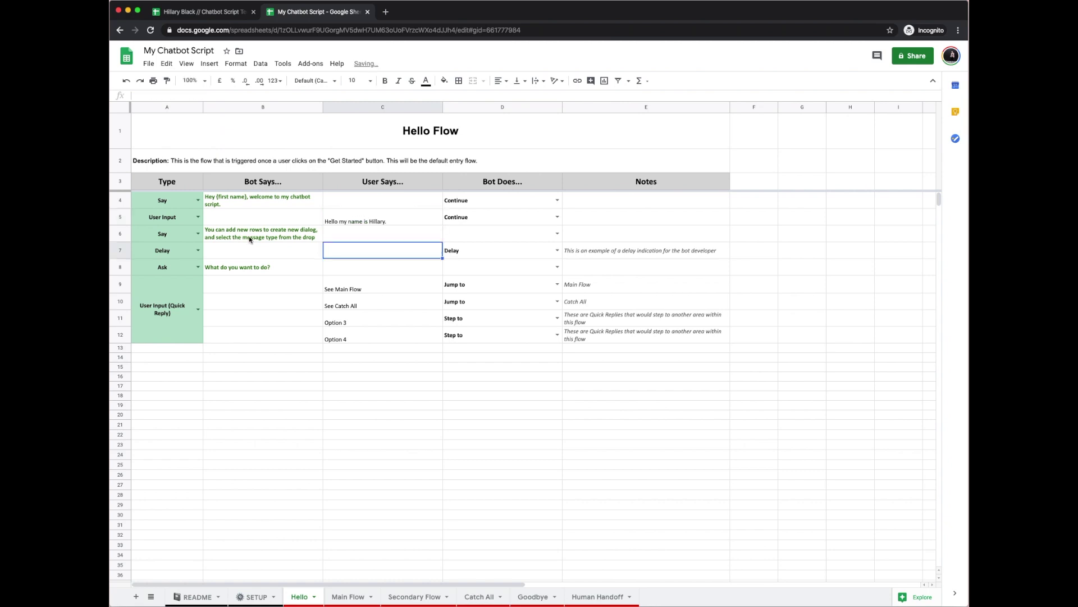
Delete the leftover Say row and the Delay row from the Hello Flow
left_click(125, 236)
right_click(125, 239)
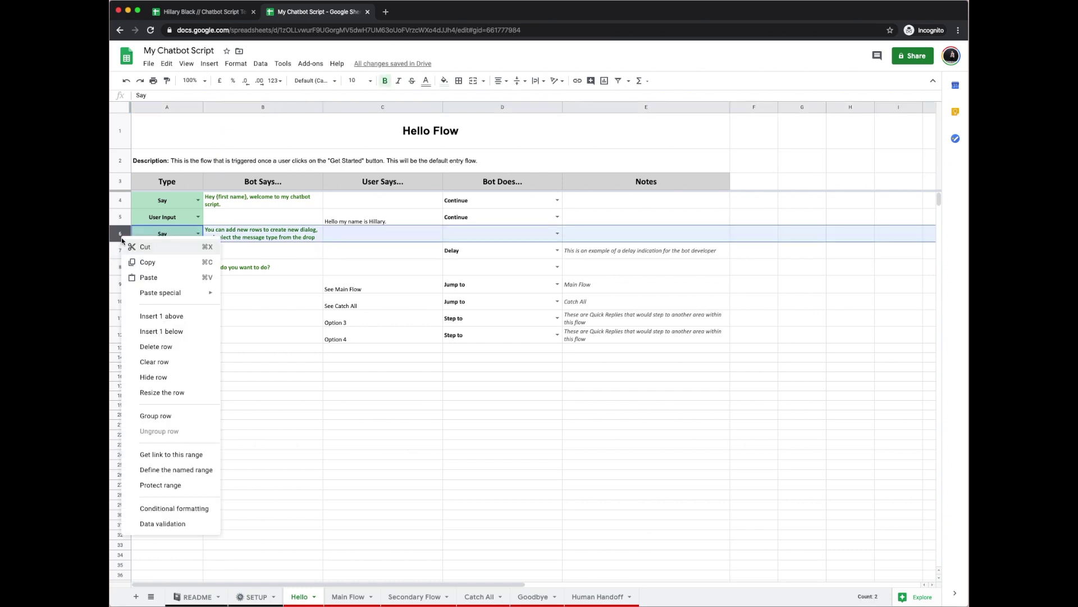
left_click(172, 347)
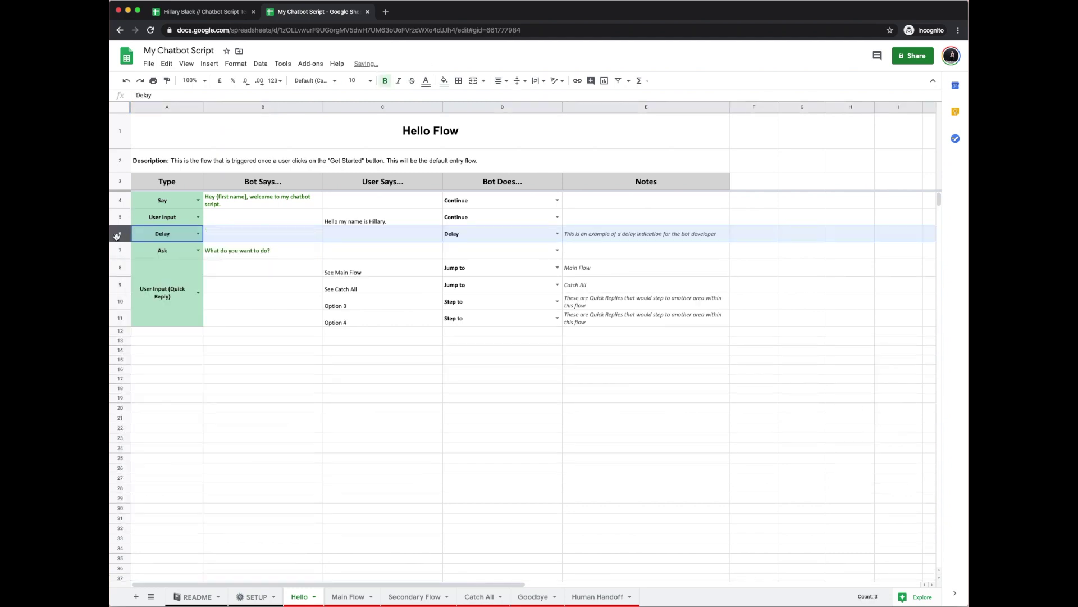
right_click(117, 236)
left_click(168, 348)
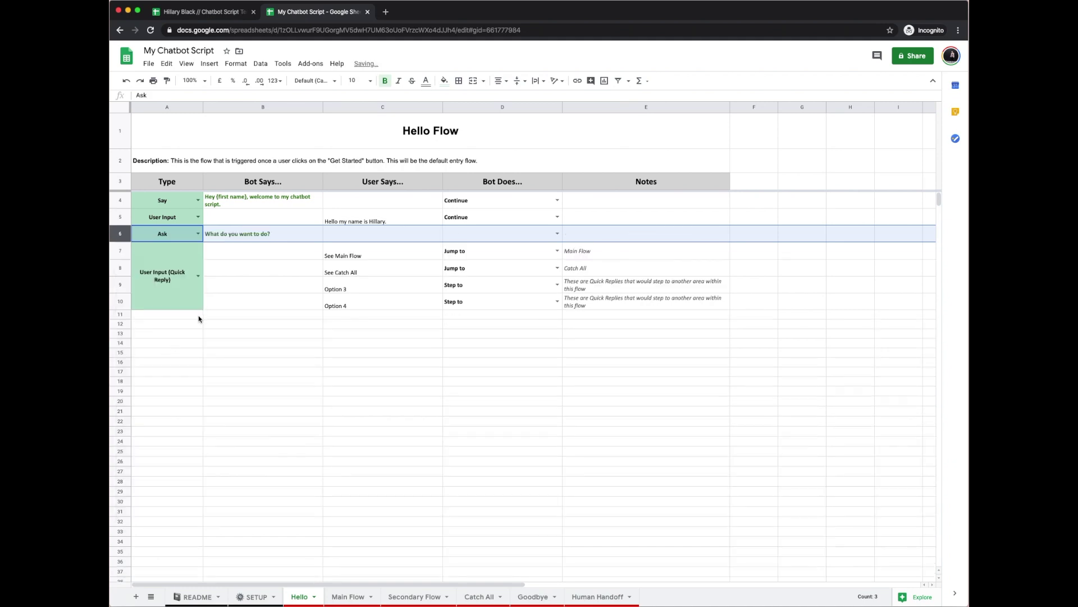
left_click(285, 240)
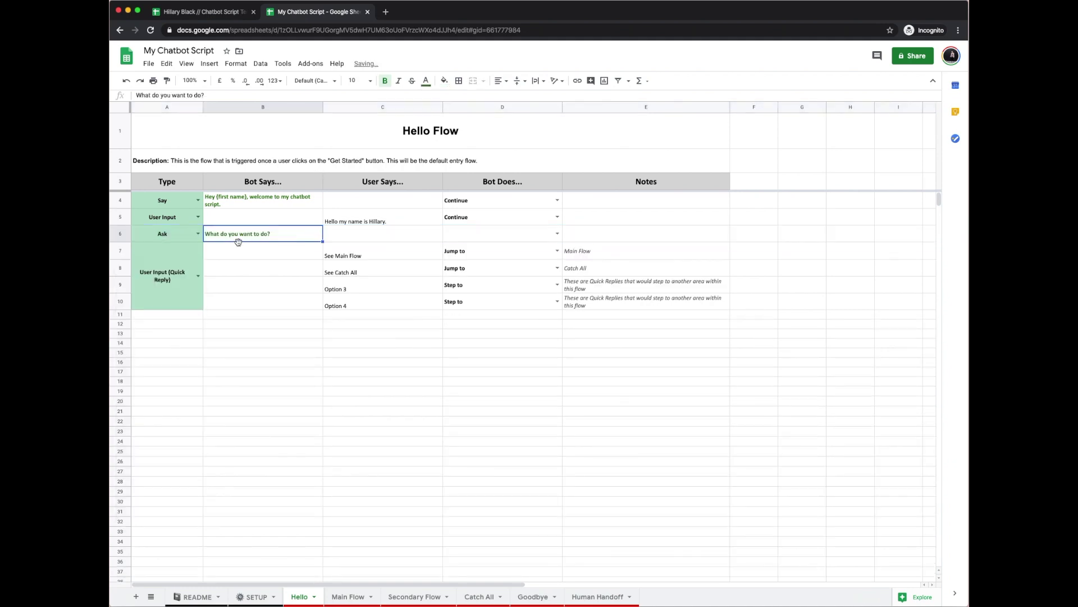
Make the first quick reply 'Rebook a flight' with jump target Rebook instead of Main Flow
left_click(354, 257)
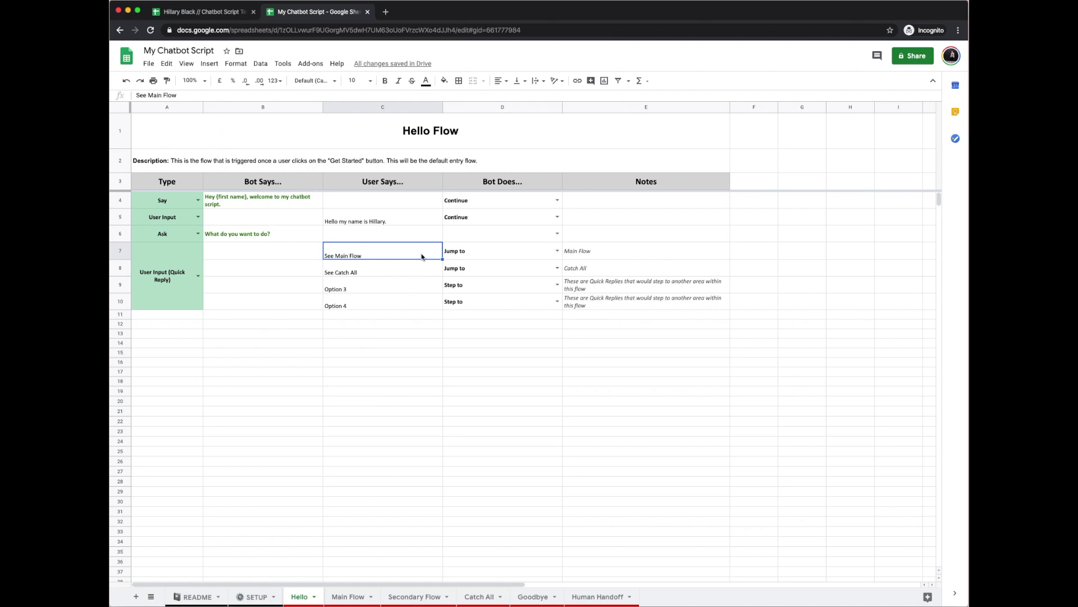
type("Rebook a flight")
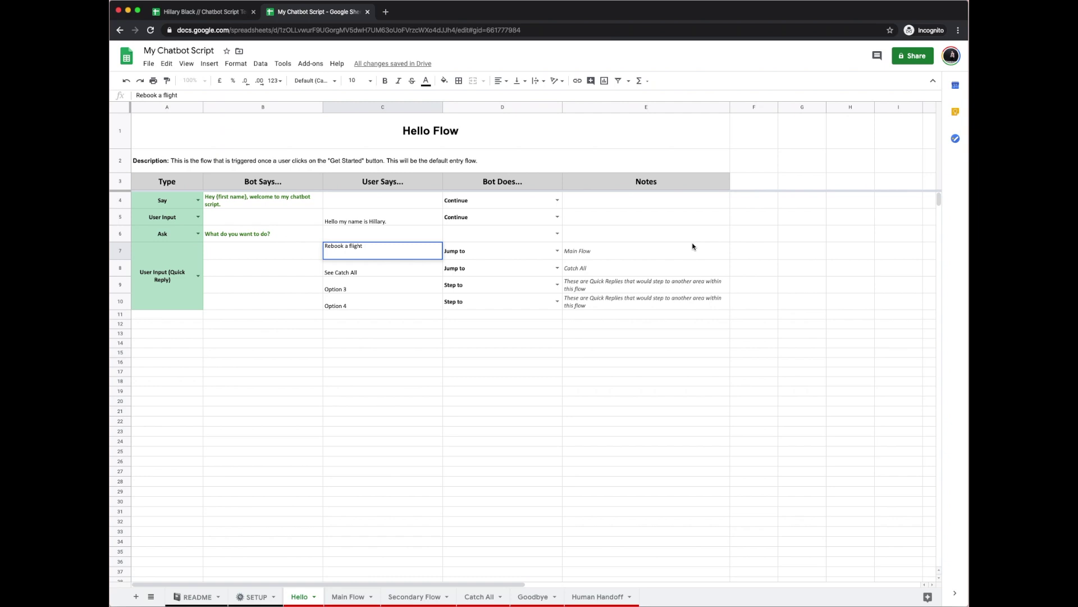
left_click(693, 246)
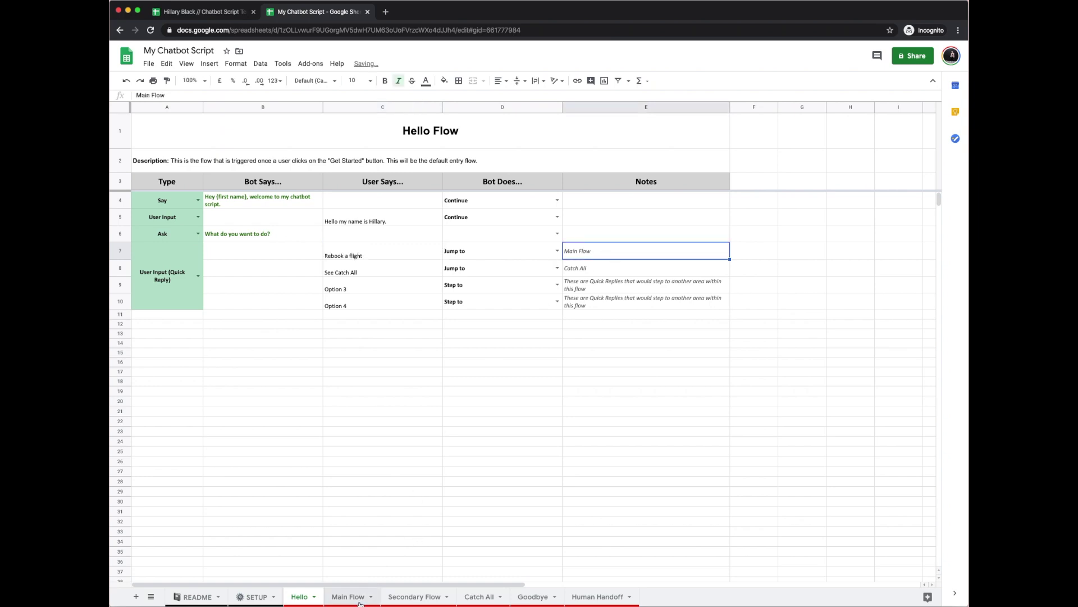
double_click(581, 252)
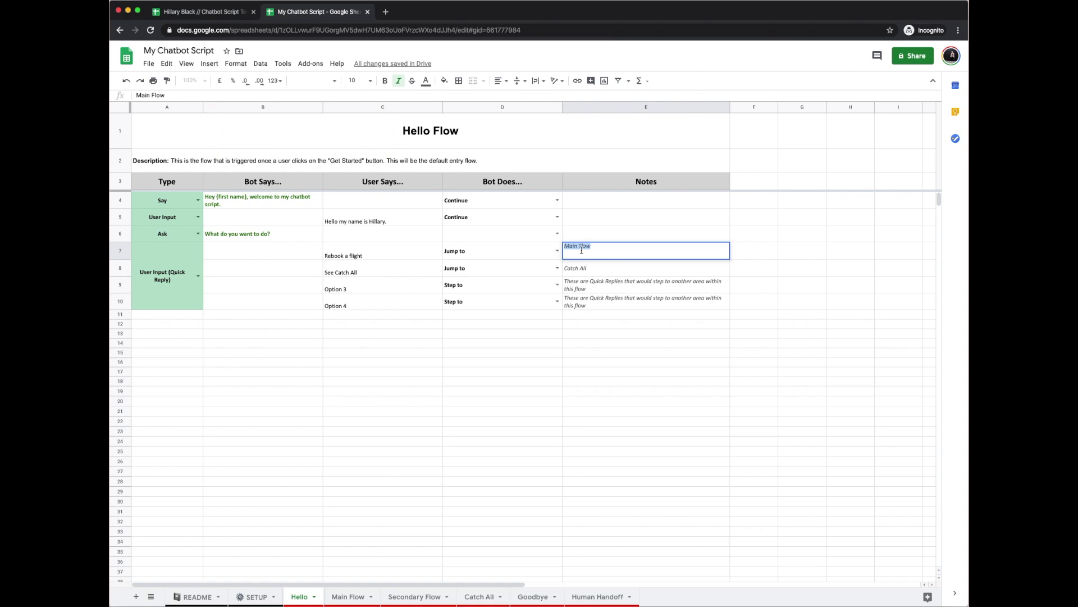
left_click(553, 334)
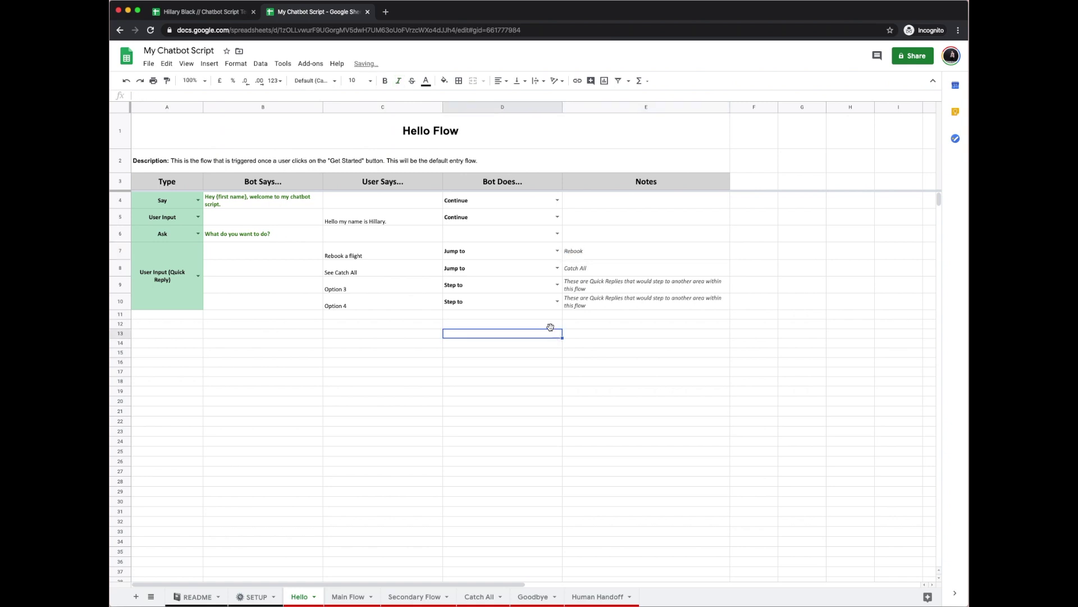
Rename the Main Flow sheet tab to 'Rebook'
left_click(340, 600)
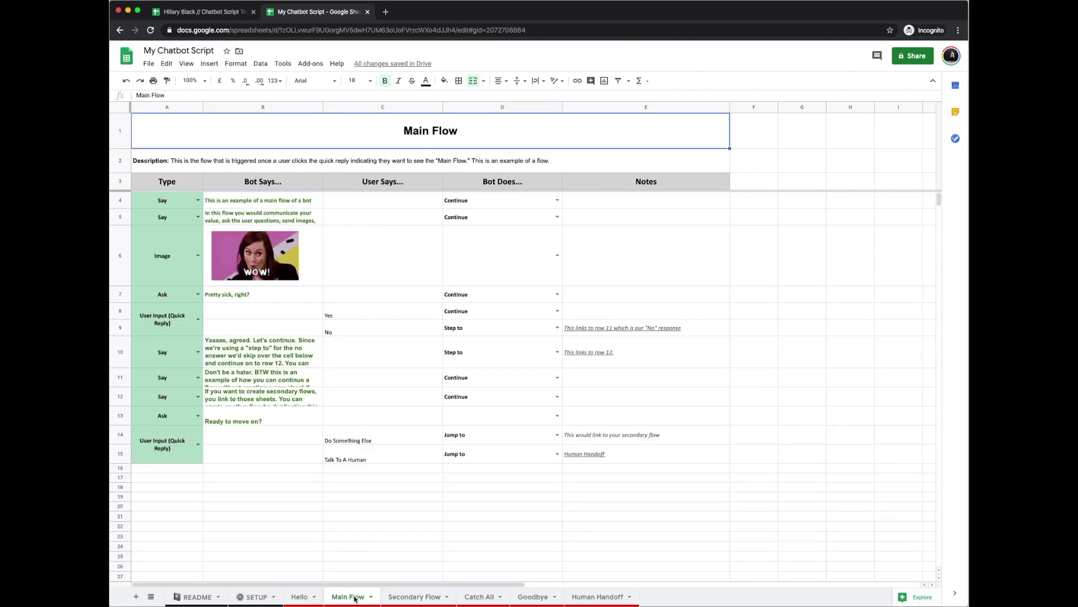
right_click(355, 599)
left_click(356, 479)
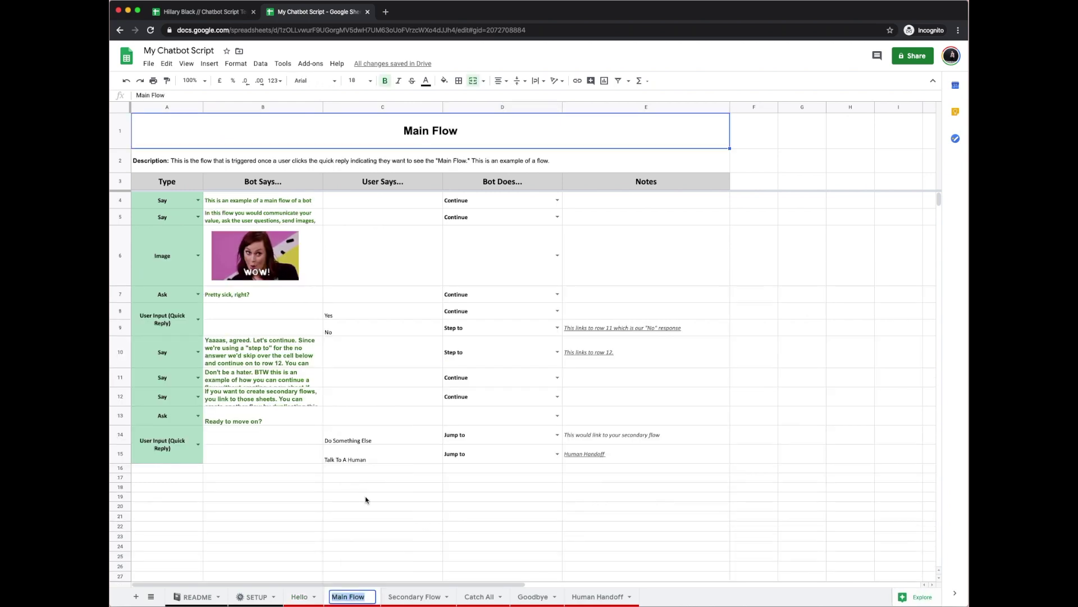
type("Rebook")
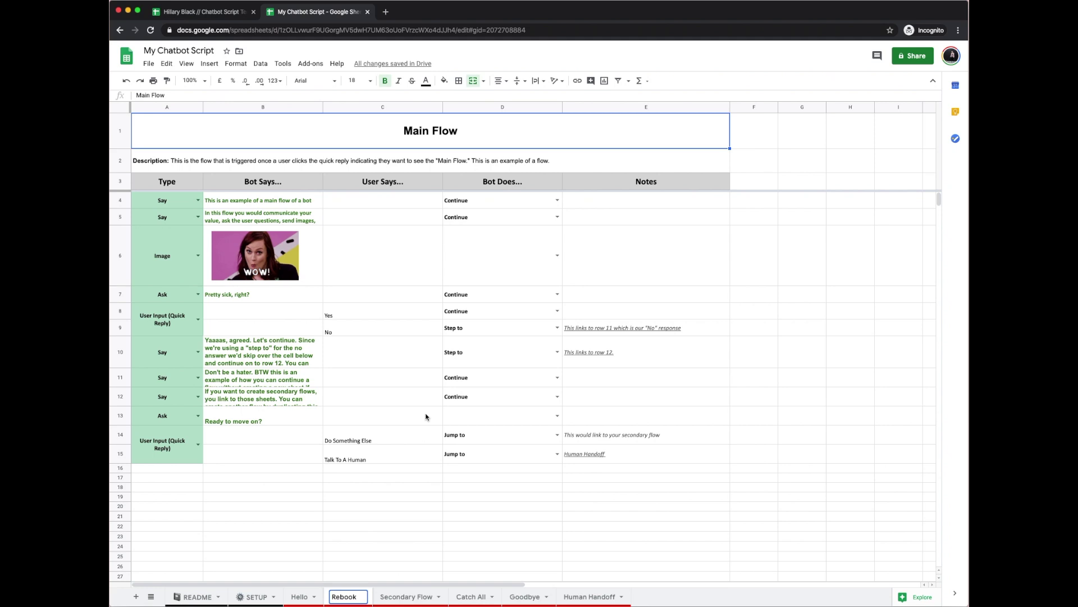
left_click(426, 417)
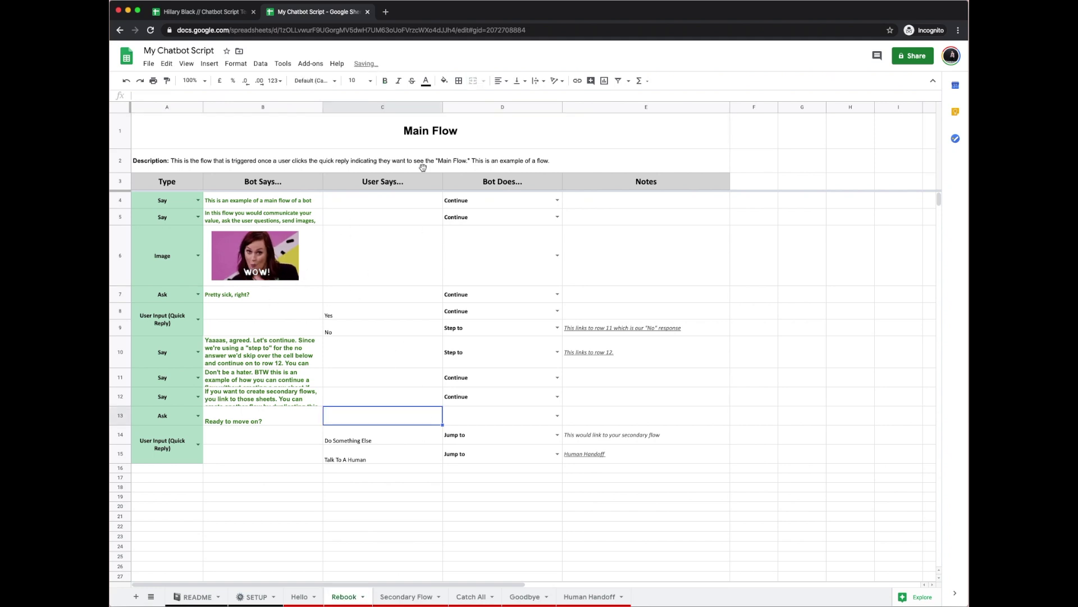
Change the A1 heading from 'Main Flow' to 'Rebook Flow'
double_click(441, 140)
double_click(427, 121)
type("Rebook")
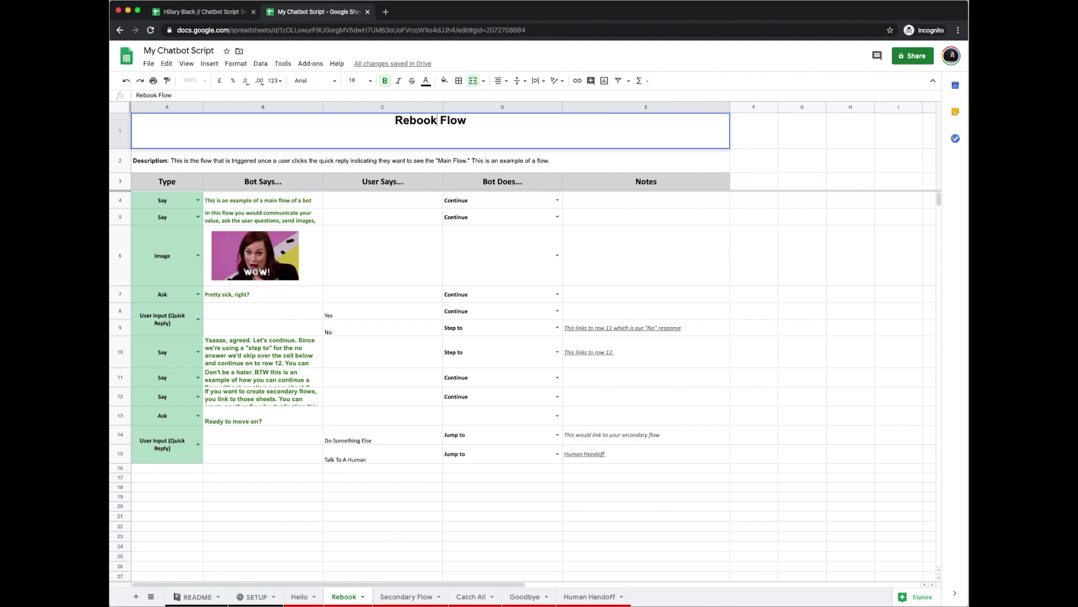
key("Return")
Set B4 to 'I see you want to rebook your flight.' and make row 5 Ask 'Where are you located?'
left_click(225, 204)
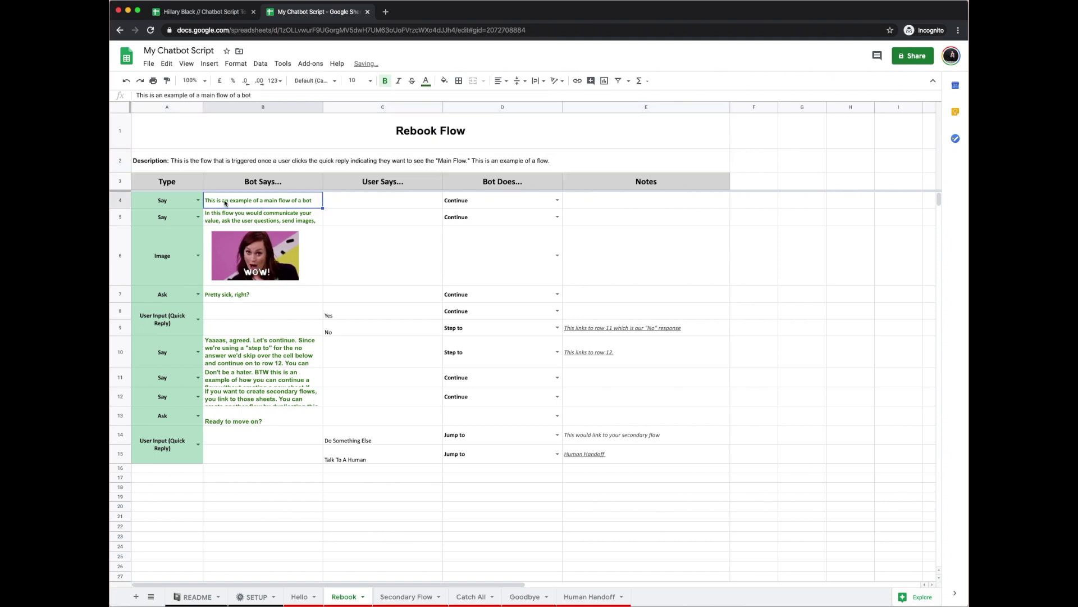
type("I se")
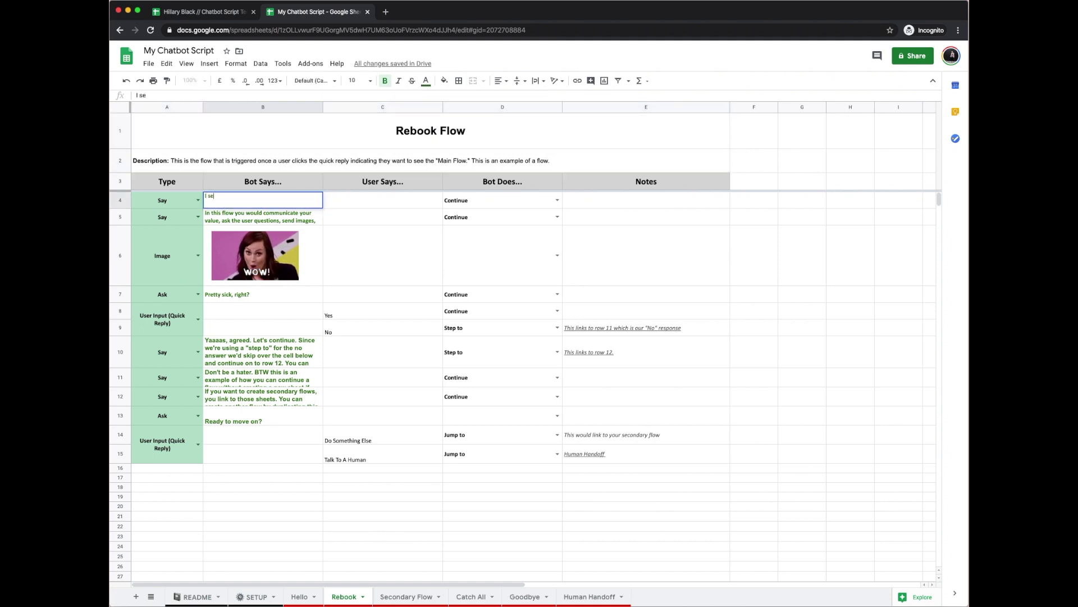
type("e you want to rebook your ")
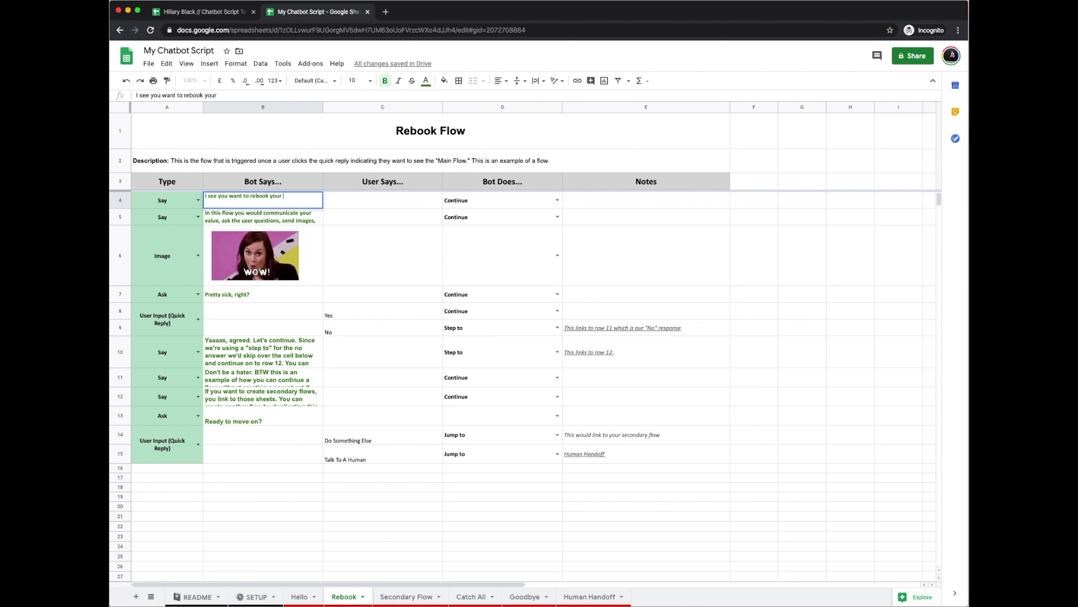
type("flight.")
key("Return")
left_click(197, 218)
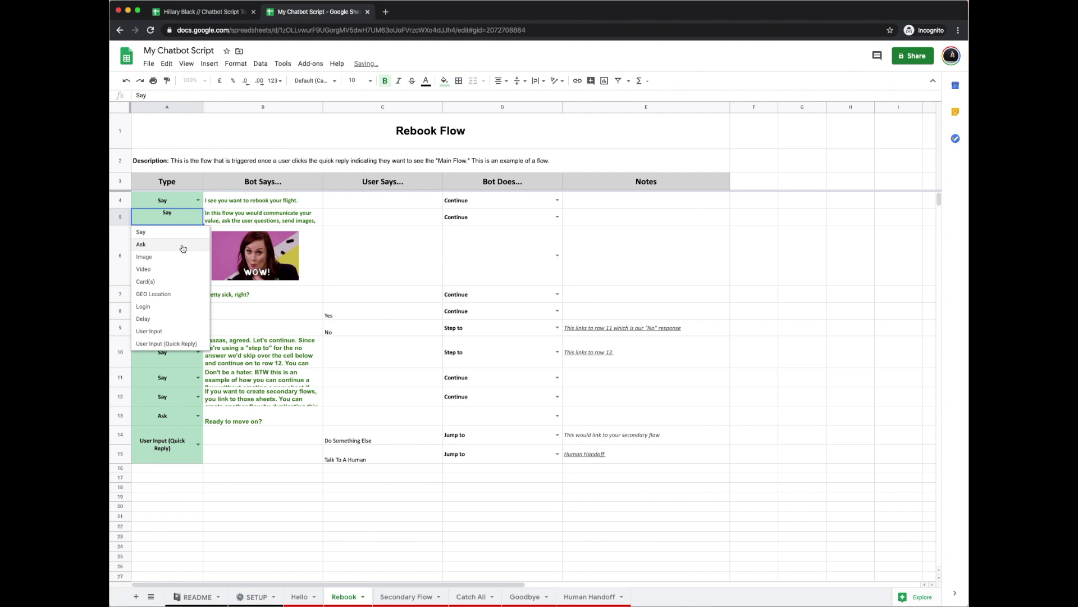
left_click(182, 247)
type("Where ")
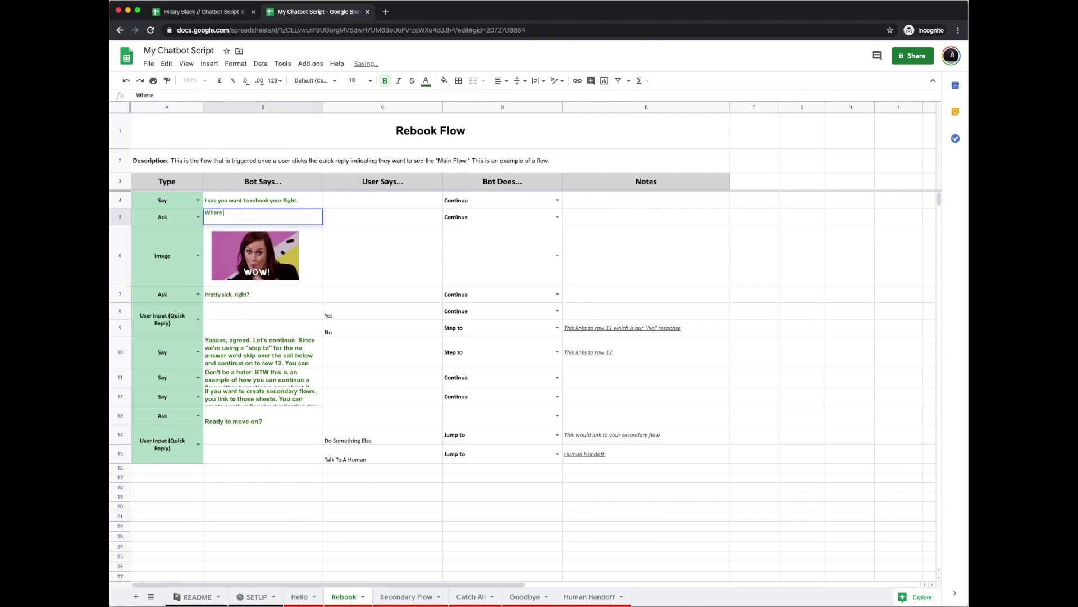
type("are you located?")
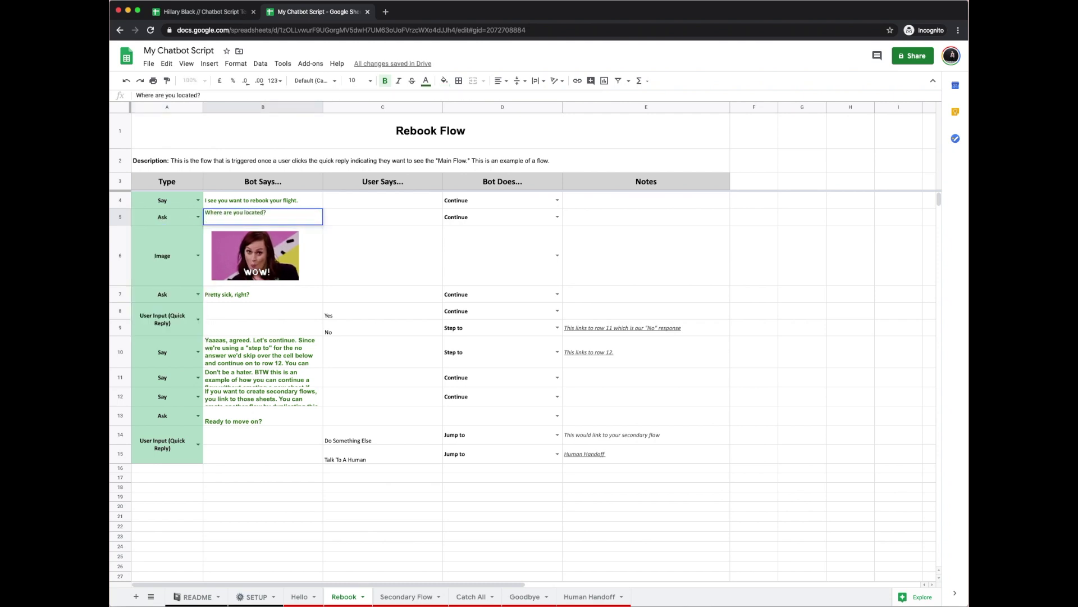
Delete the WOW image, change row 6 to a User Input step, and shrink its height
left_click(278, 265)
key("Delete")
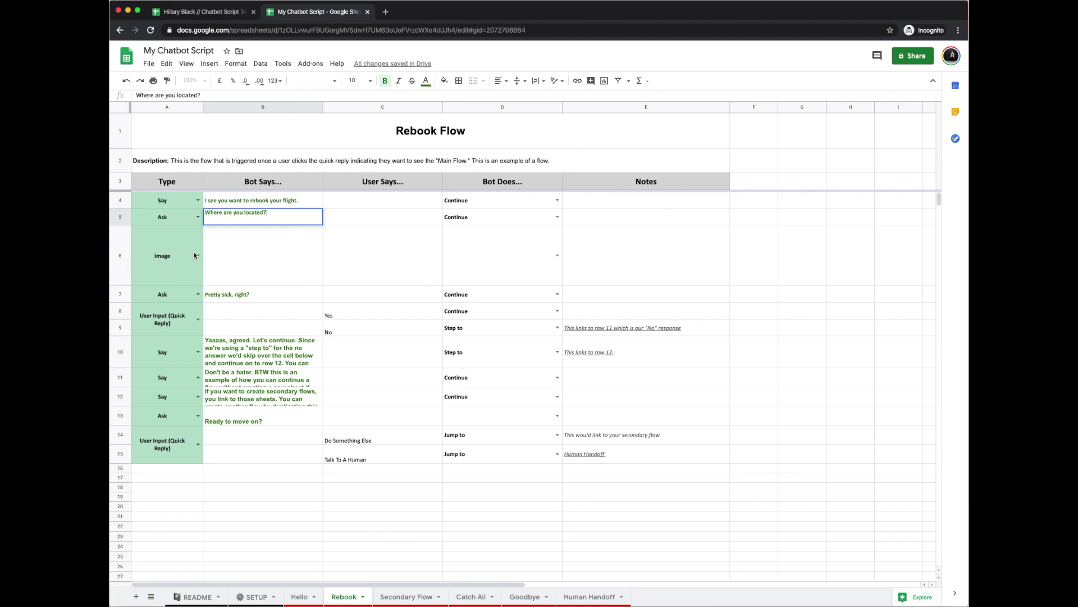
left_click(178, 255)
left_click(198, 256)
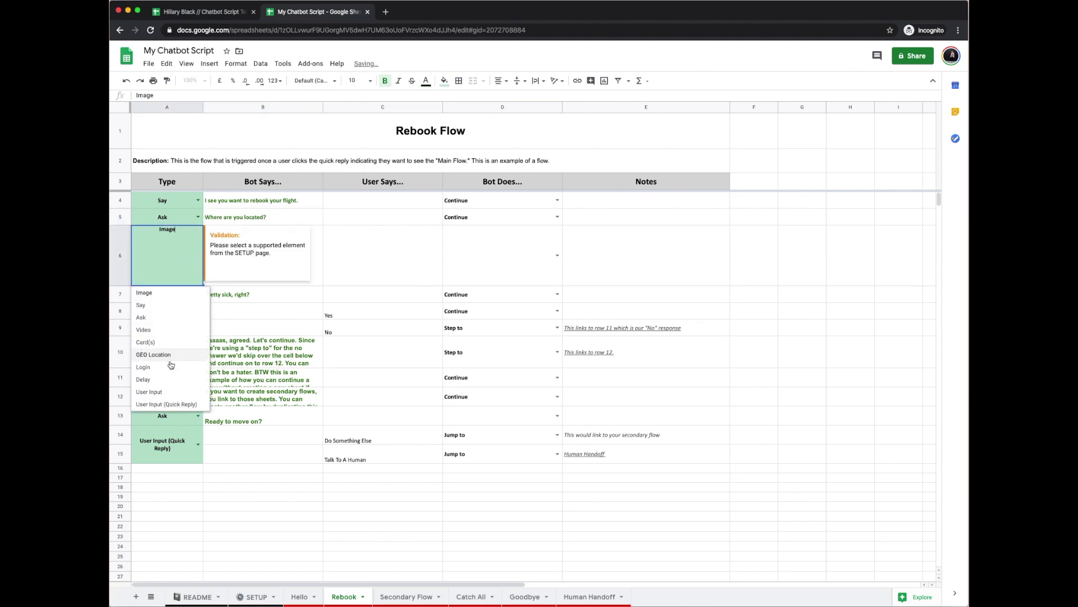
left_click(165, 397)
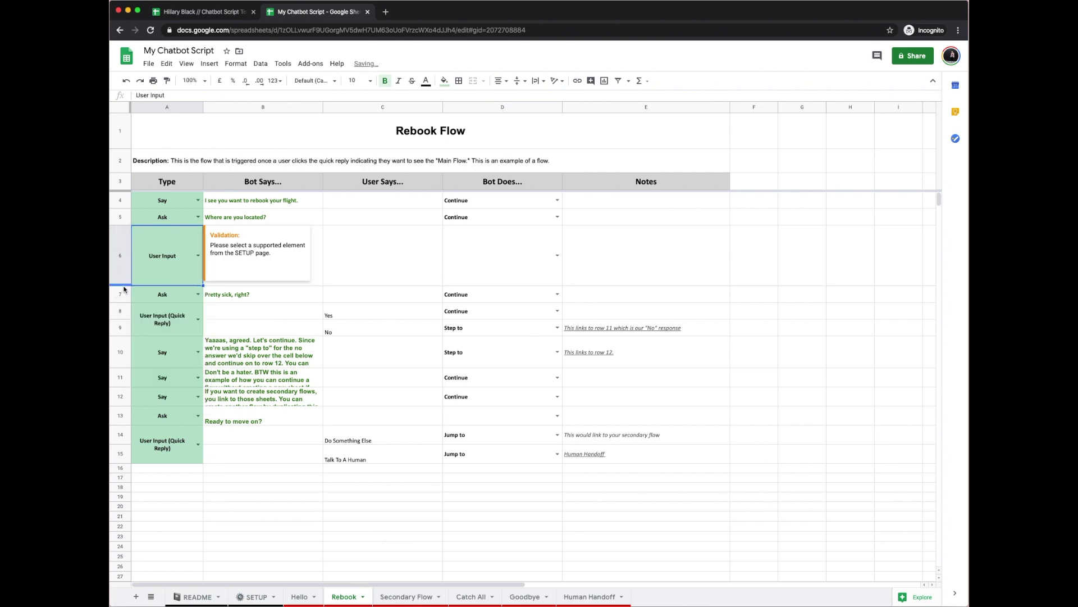
left_click_drag(125, 285, 124, 250)
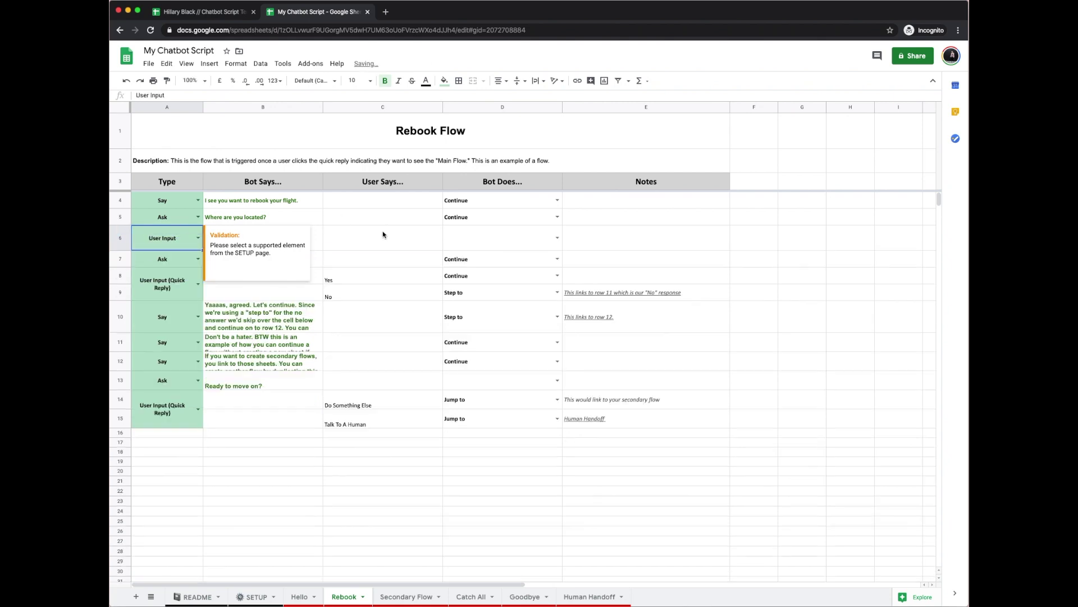
left_click(383, 236)
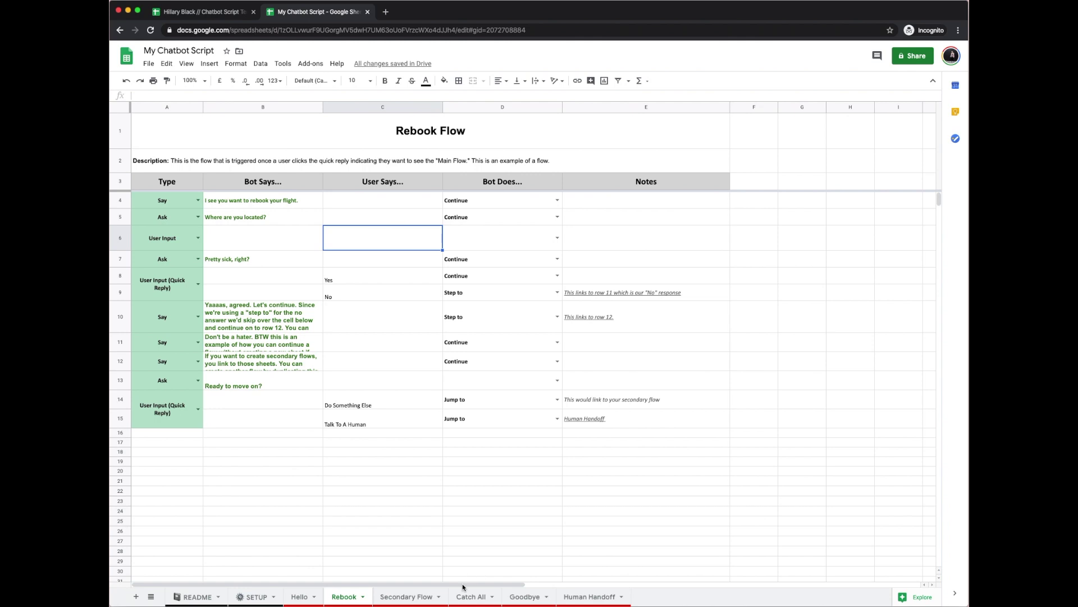
Review the Secondary Flow and Catch All sheets, checking row 8's Image step, then open Goodbye
left_click(409, 599)
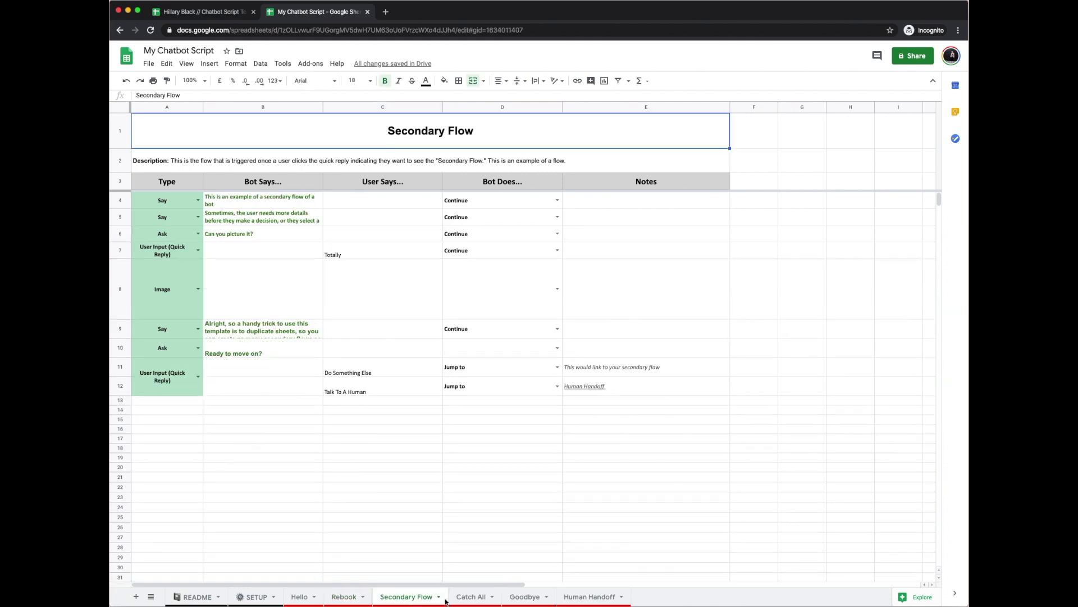
left_click(460, 598)
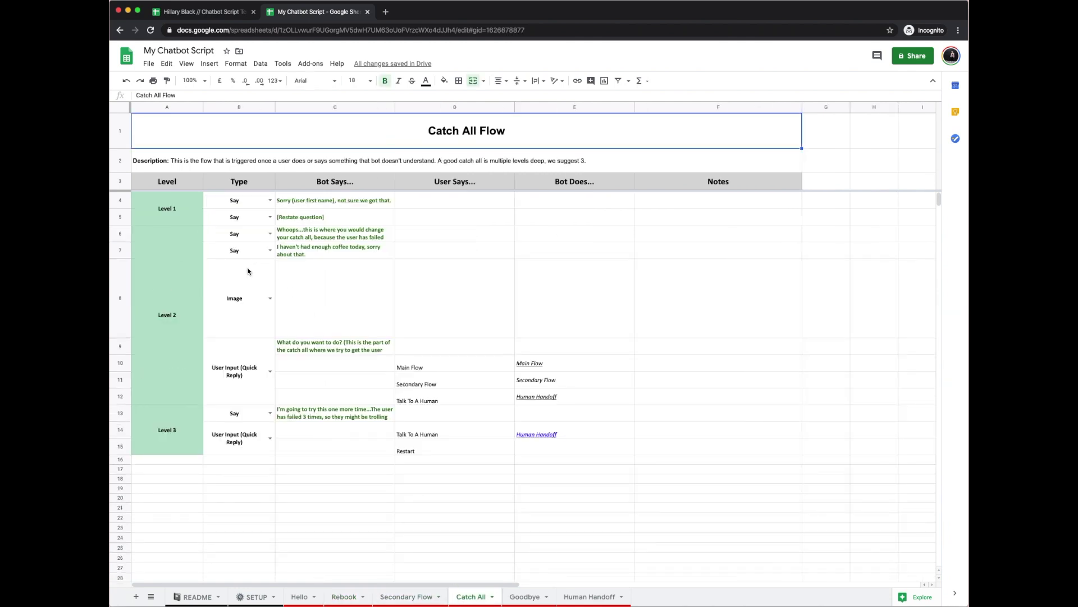
left_click(249, 283)
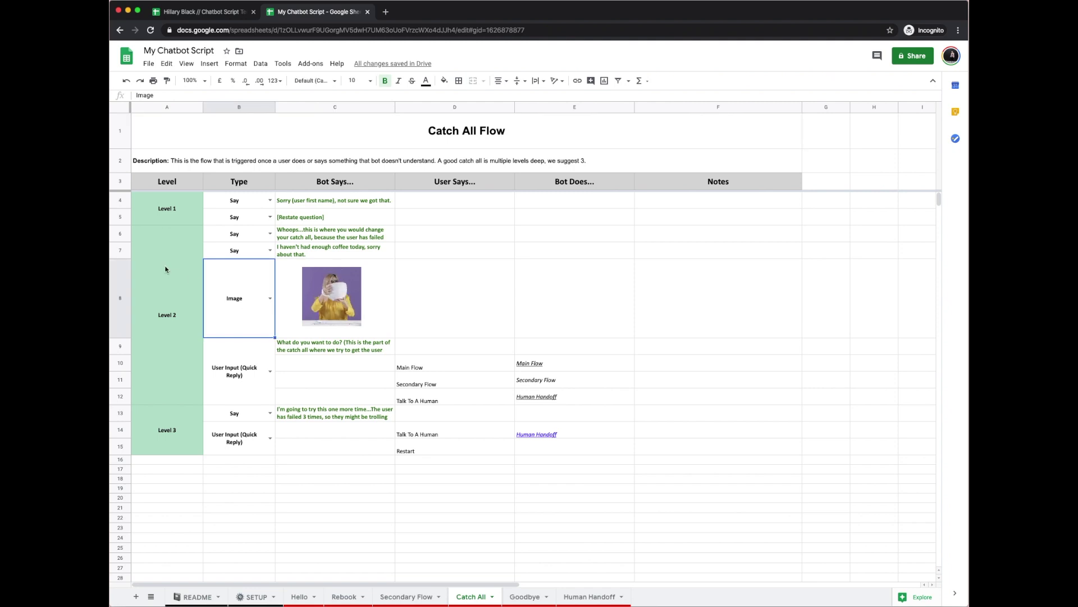
key("Right")
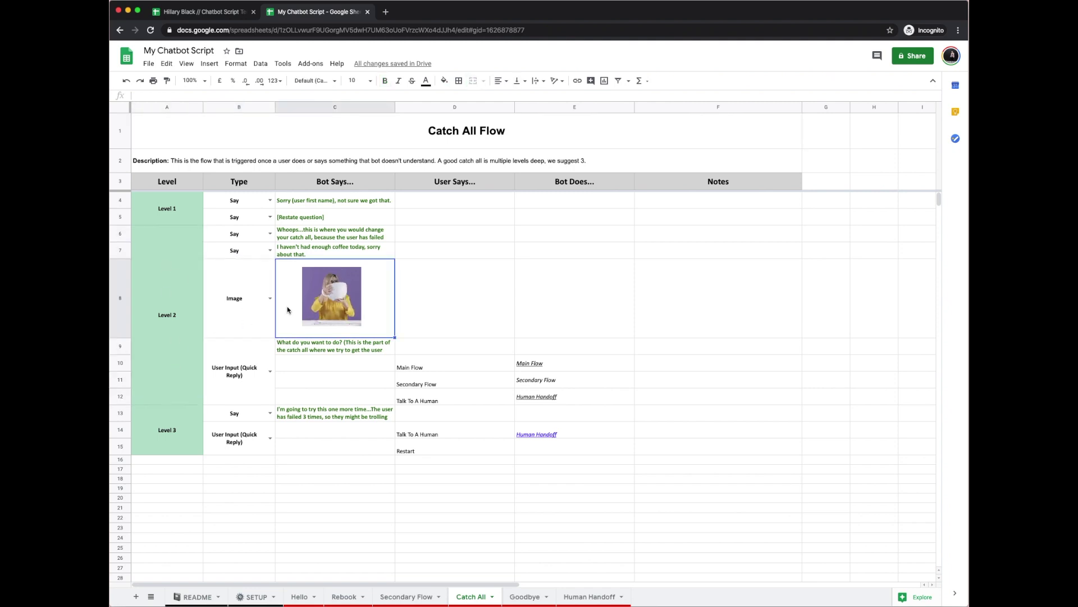
left_click(235, 292)
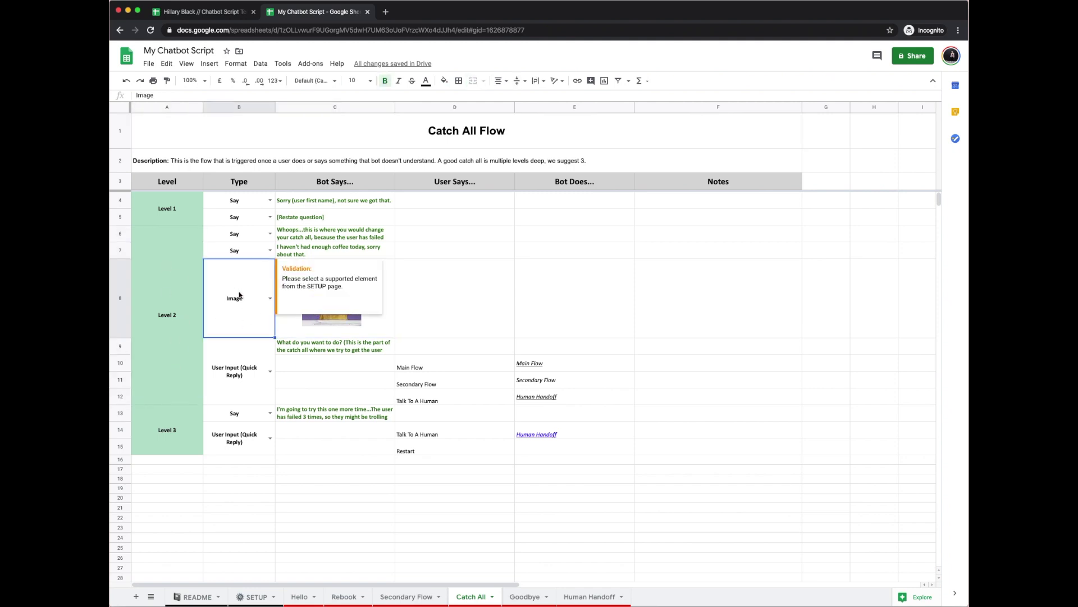
left_click(500, 346)
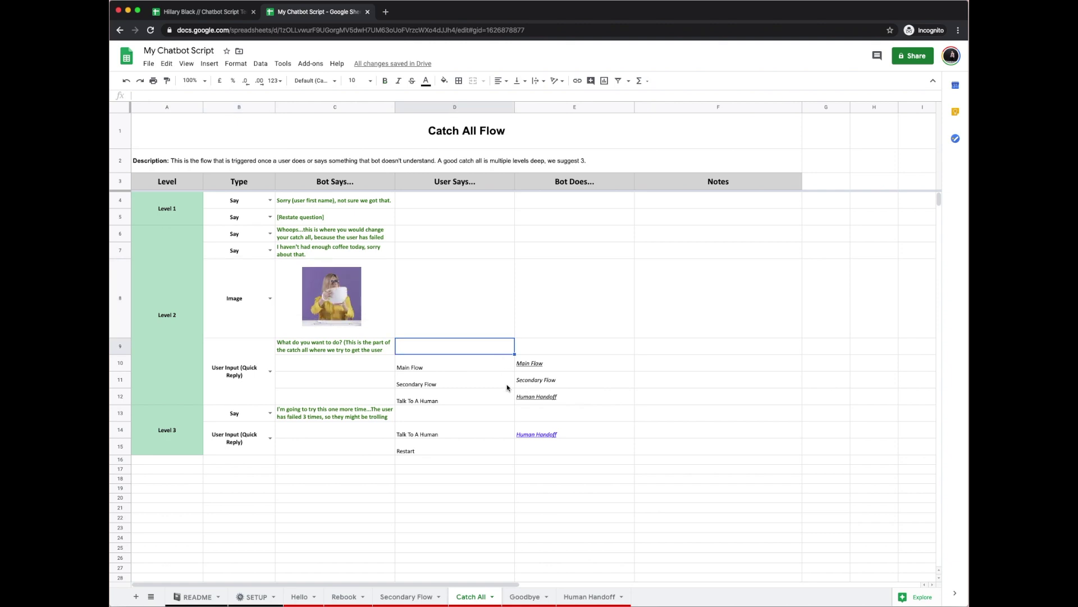
left_click(528, 597)
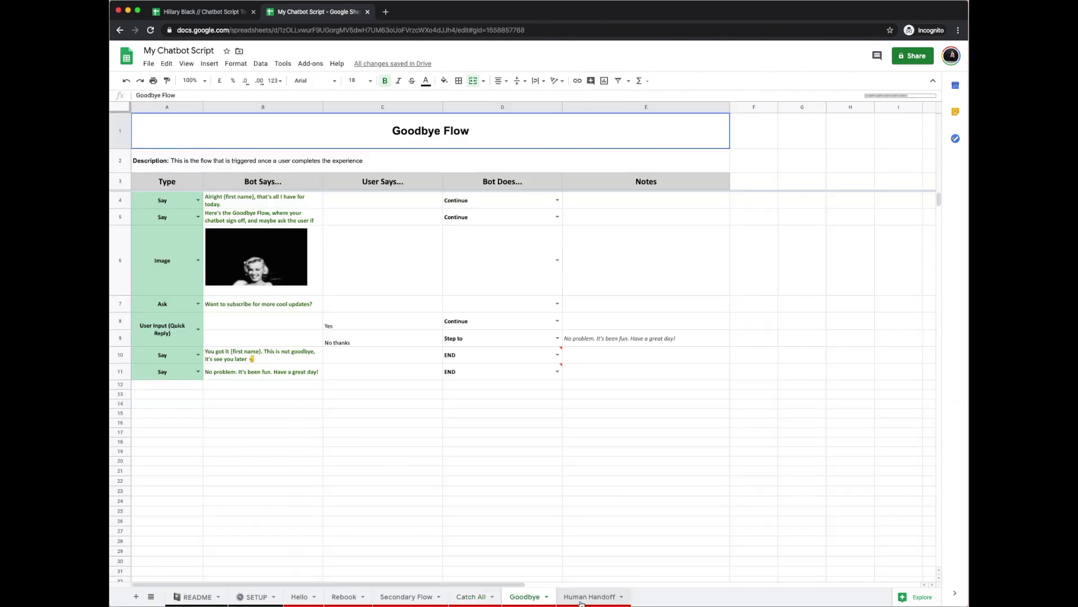
Colour the Goodbye sheet tab green using its tab menu's Change colour option
left_click(546, 596)
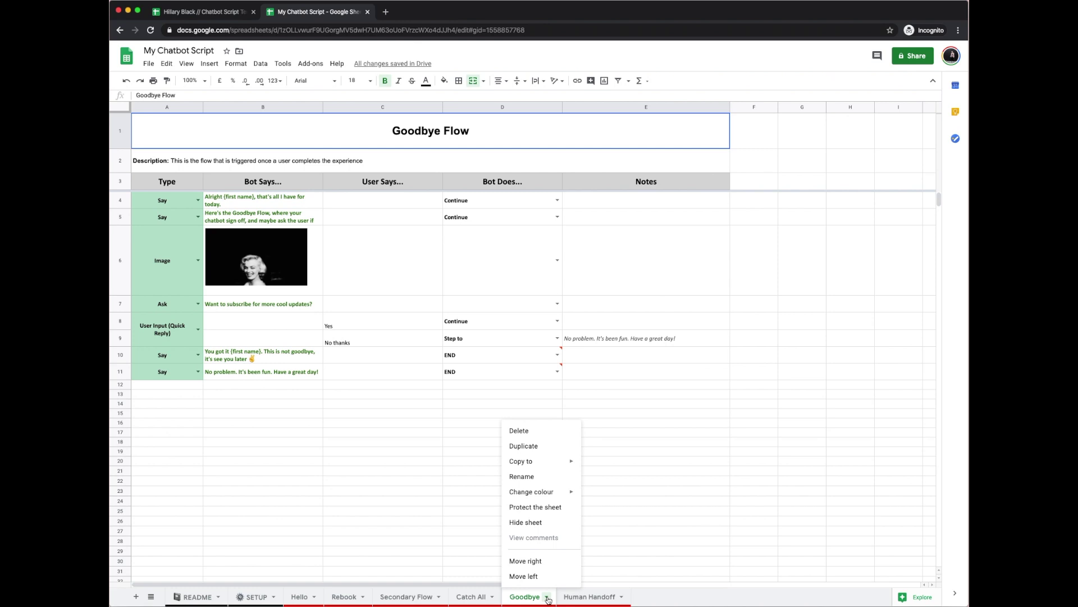
mouse_move(568, 492)
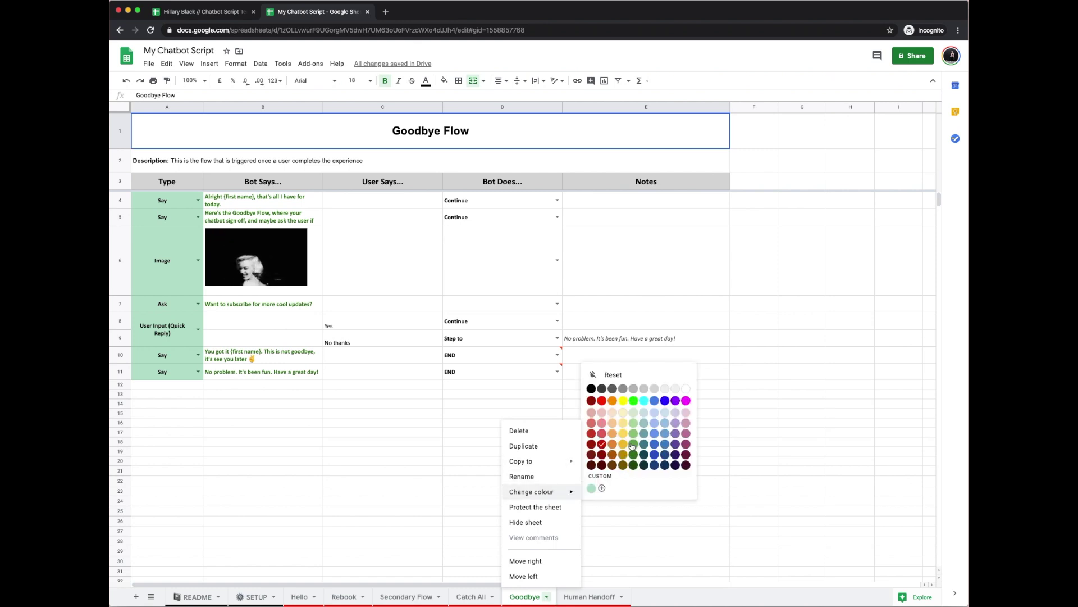
left_click(633, 444)
left_click(625, 543)
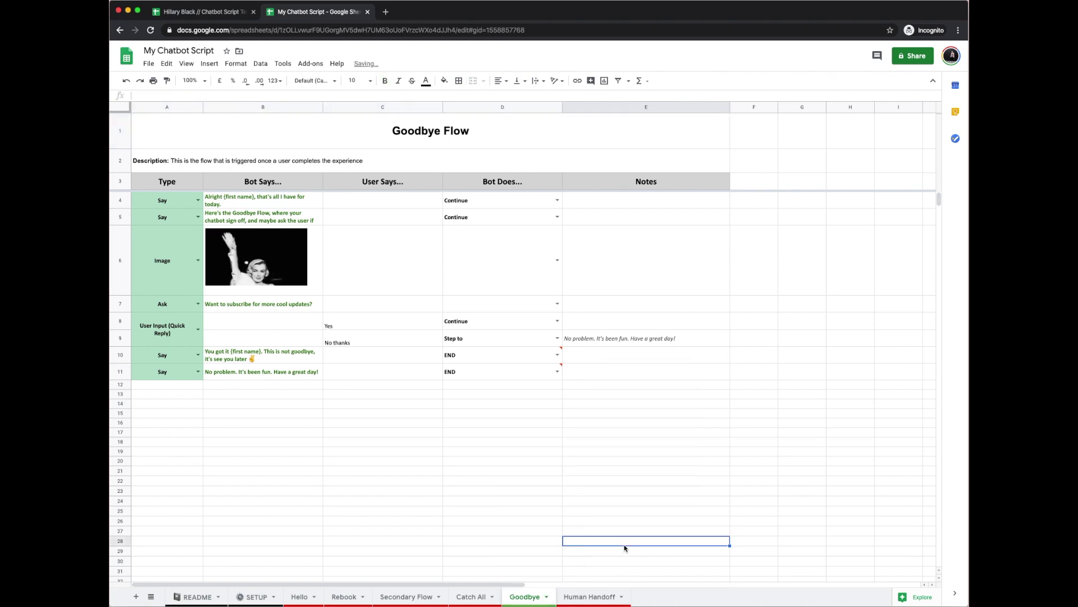